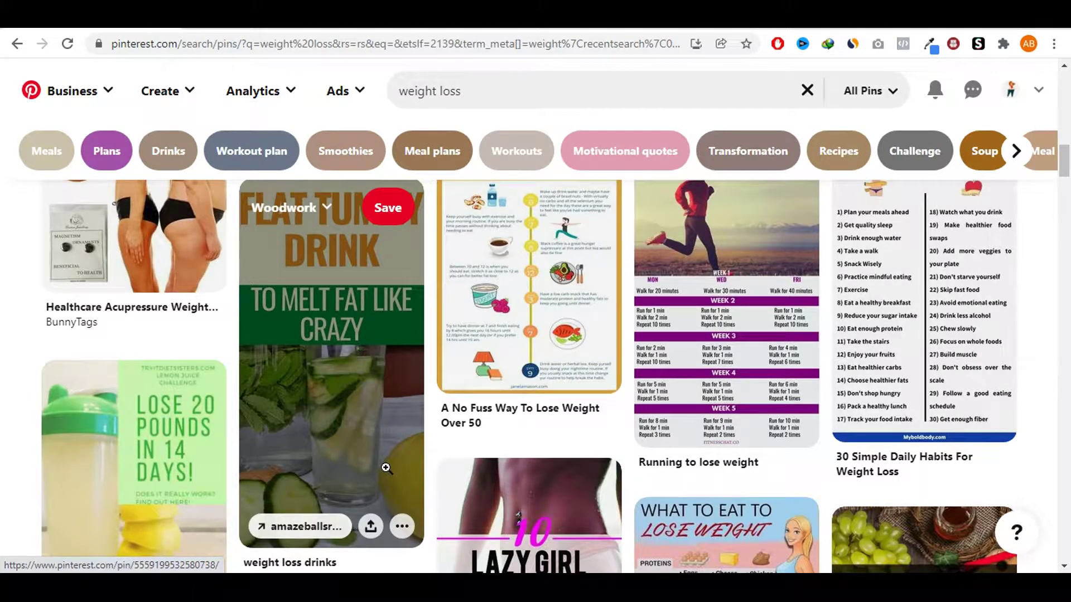
Examine the Pinterest weight loss pins for popular topics, headline wording and image styles.
scroll(386, 469, "up", 1)
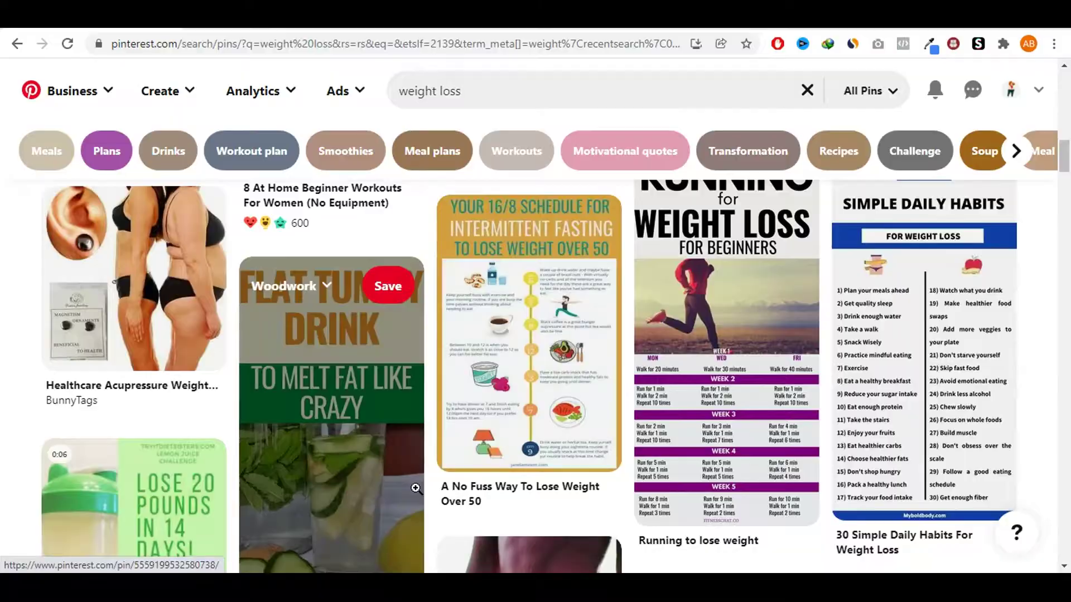
scroll(416, 489, "down", 3)
scroll(424, 491, "down", 4)
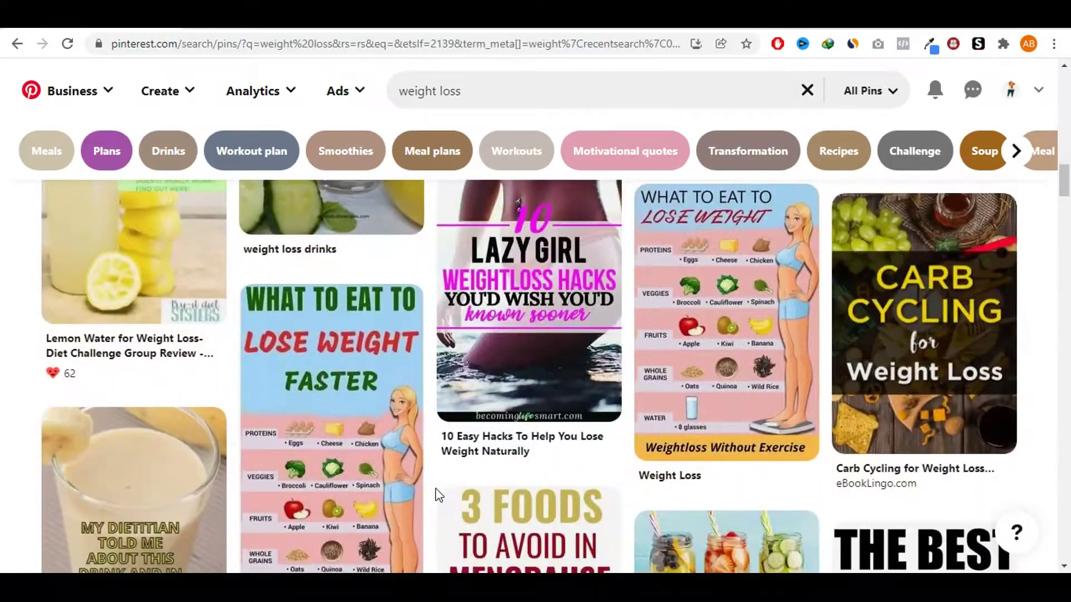
scroll(438, 495, "up", 4)
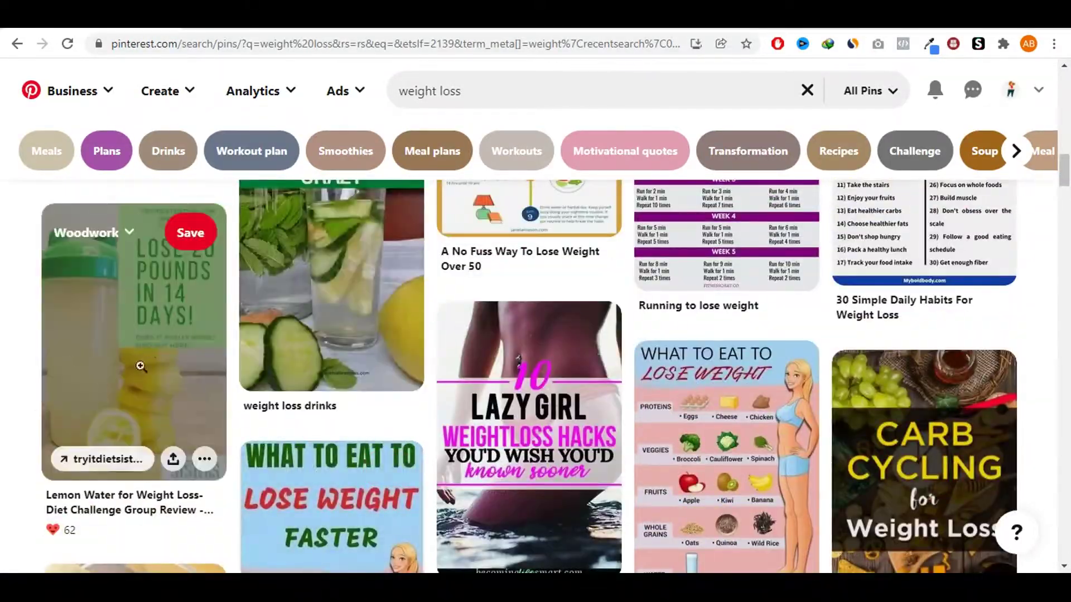
scroll(536, 402, "down", 4)
scroll(539, 399, "down", 2)
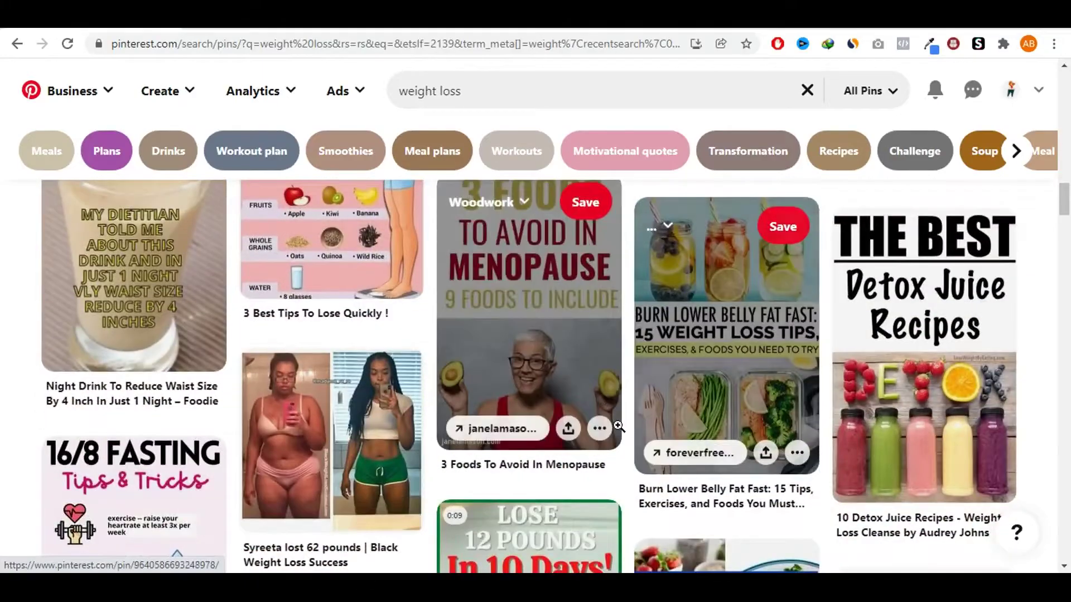
scroll(631, 427, "down", 7)
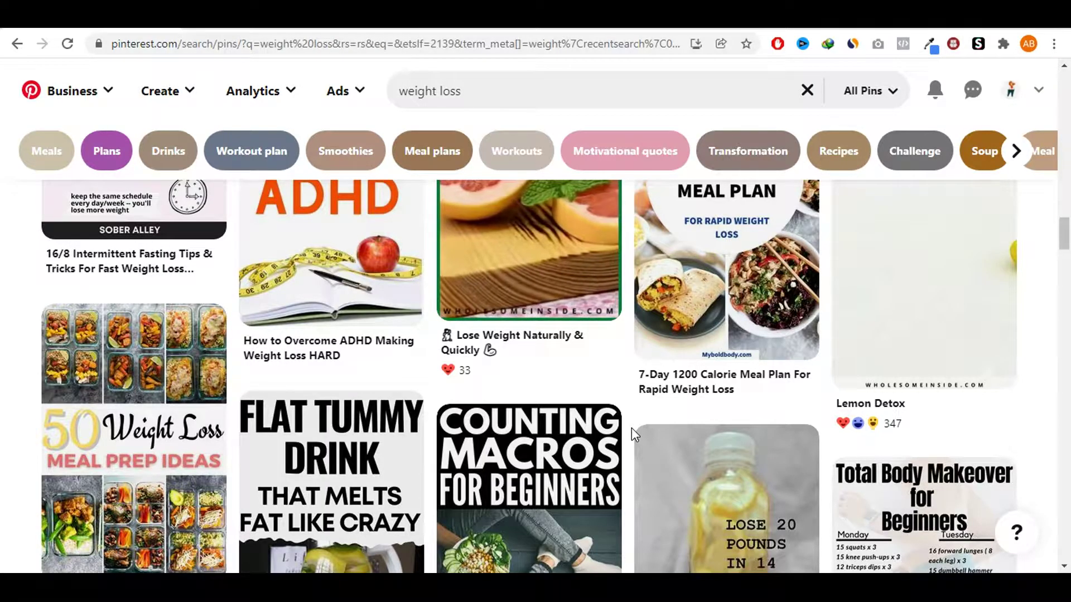
scroll(632, 428, "down", 4)
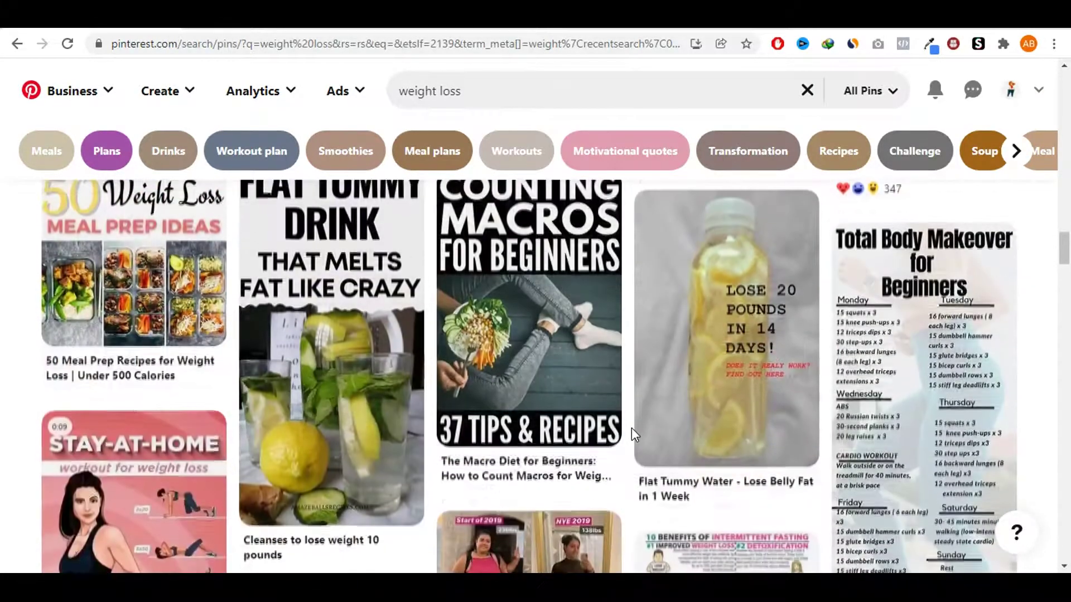
scroll(632, 428, "down", 4)
scroll(632, 427, "up", 5)
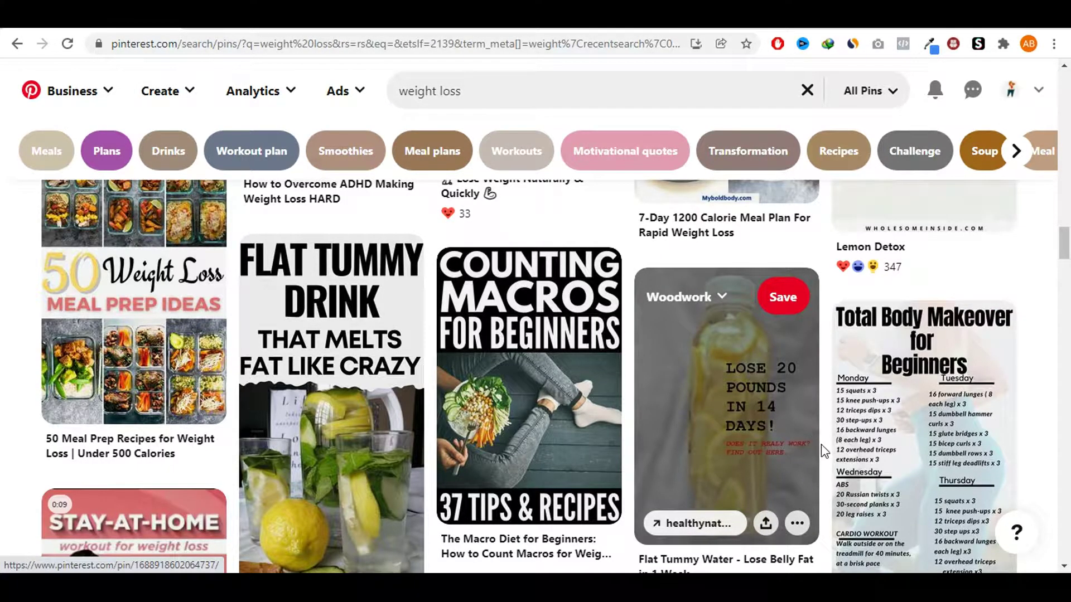
scroll(825, 451, "down", 5)
scroll(824, 451, "down", 5)
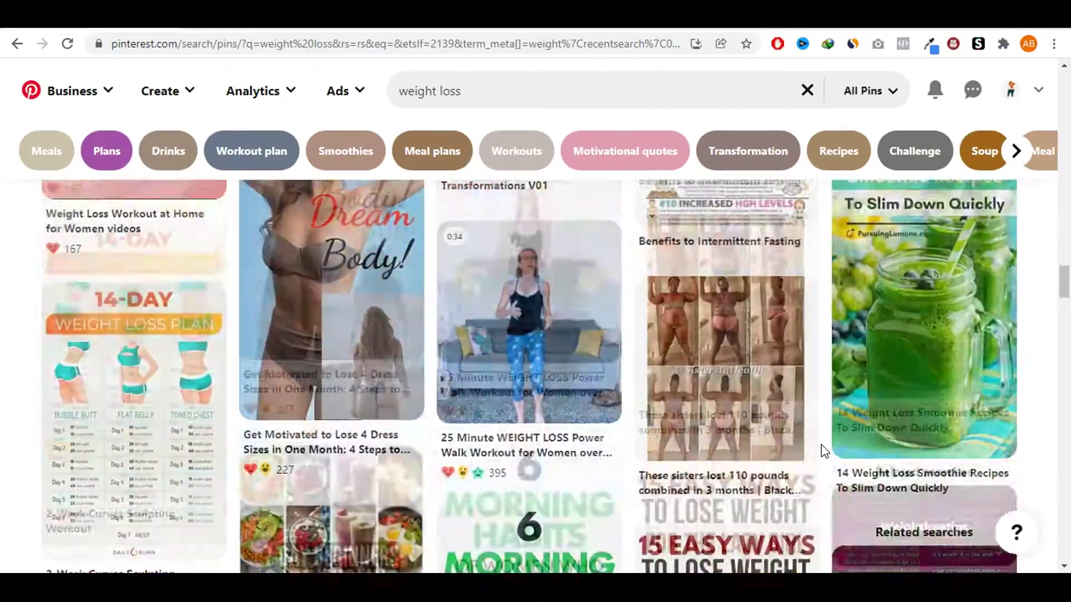
scroll(824, 451, "up", 3)
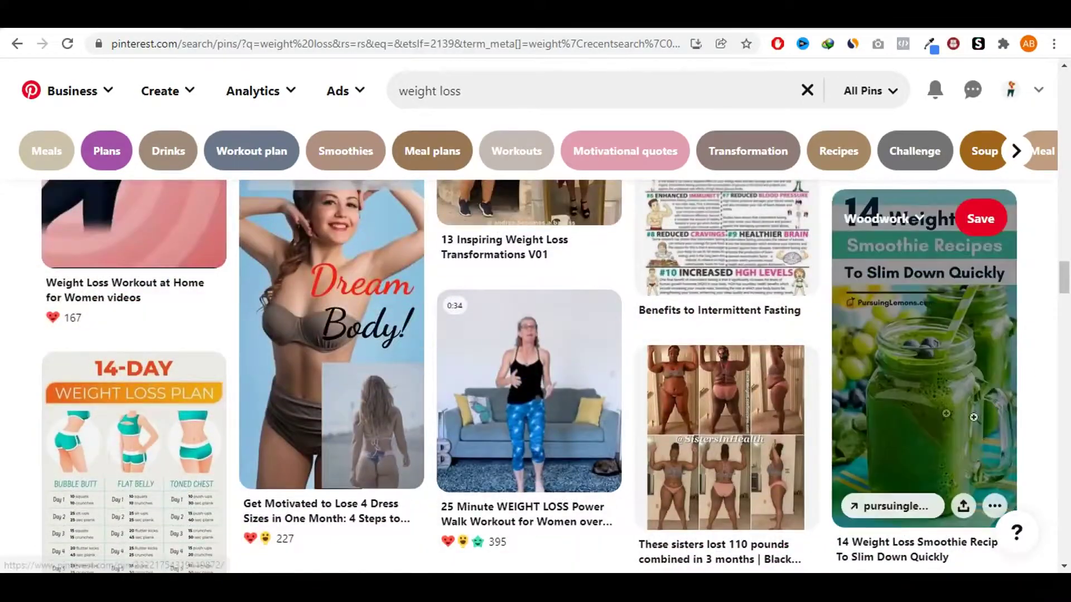
scroll(839, 432, "down", 9)
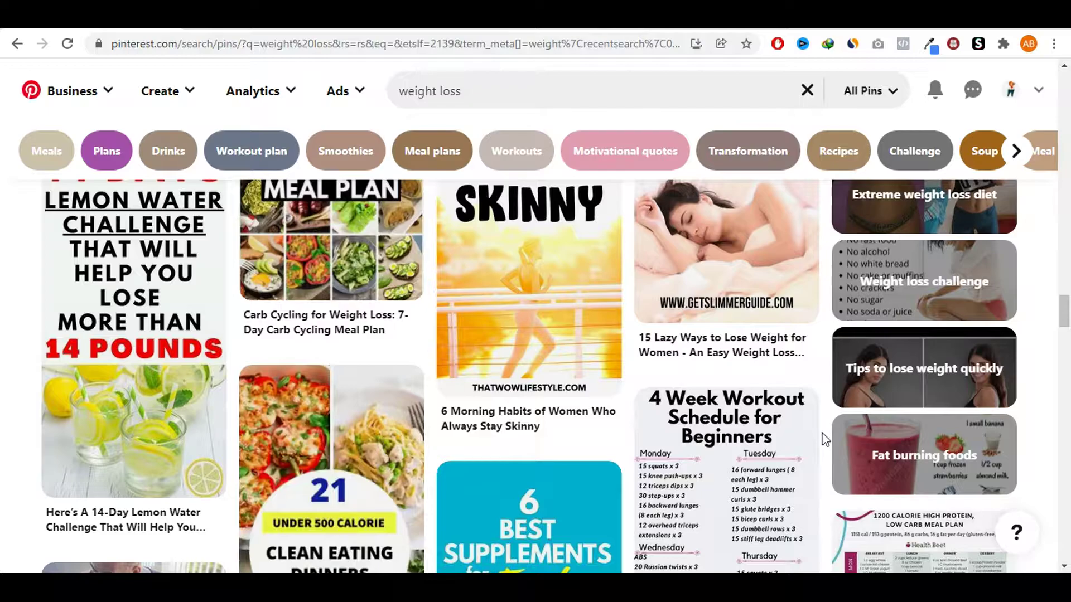
scroll(825, 440, "down", 1)
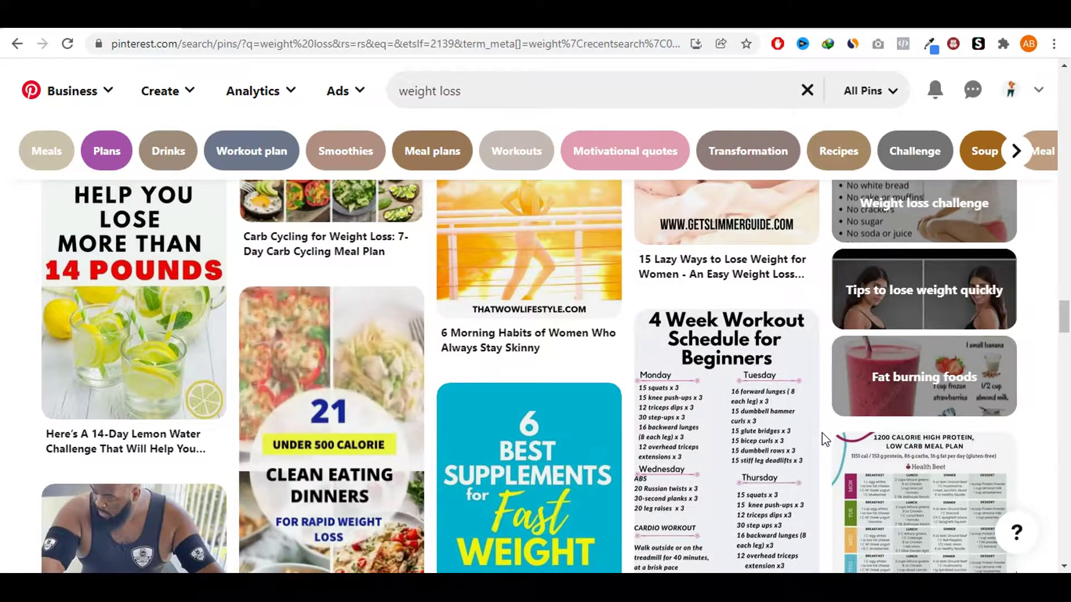
scroll(825, 440, "down", 10)
scroll(825, 440, "down", 15)
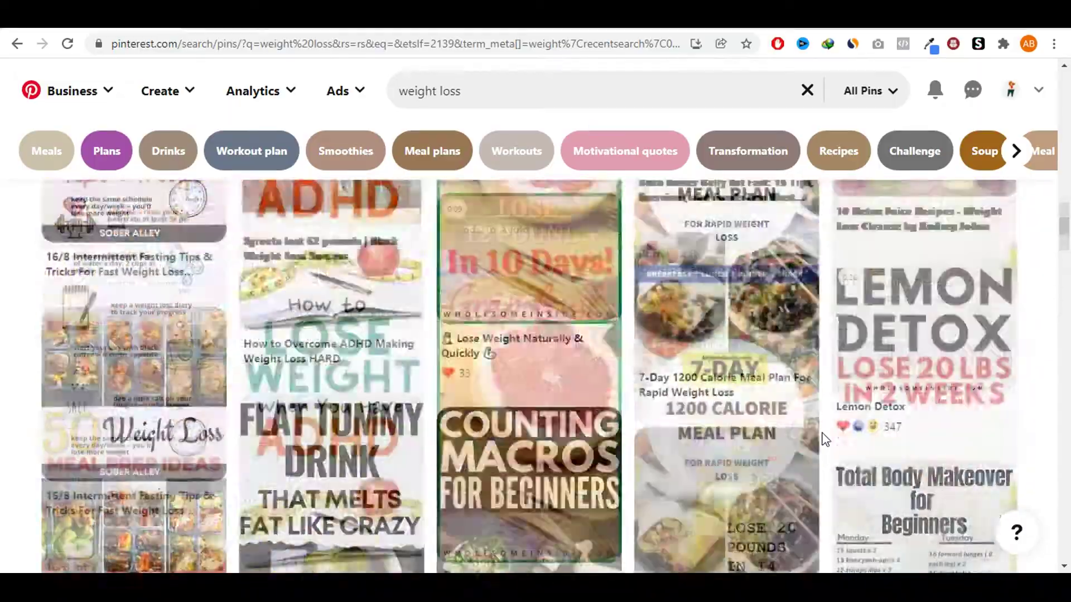
scroll(825, 440, "up", 10)
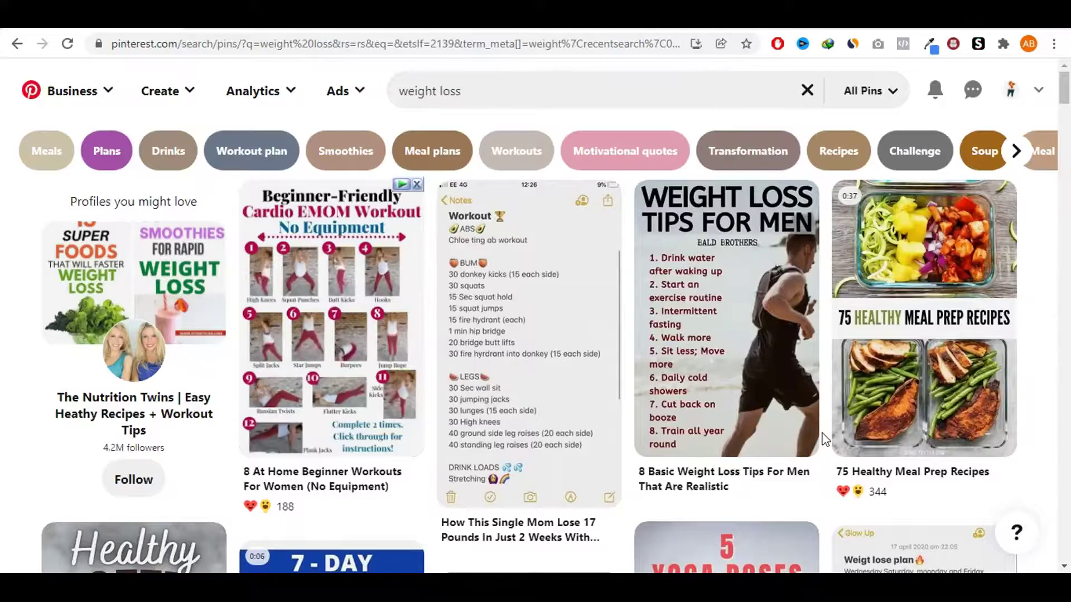
Switch to Google Images and search for "smoothie".
mouse_move(844, 453)
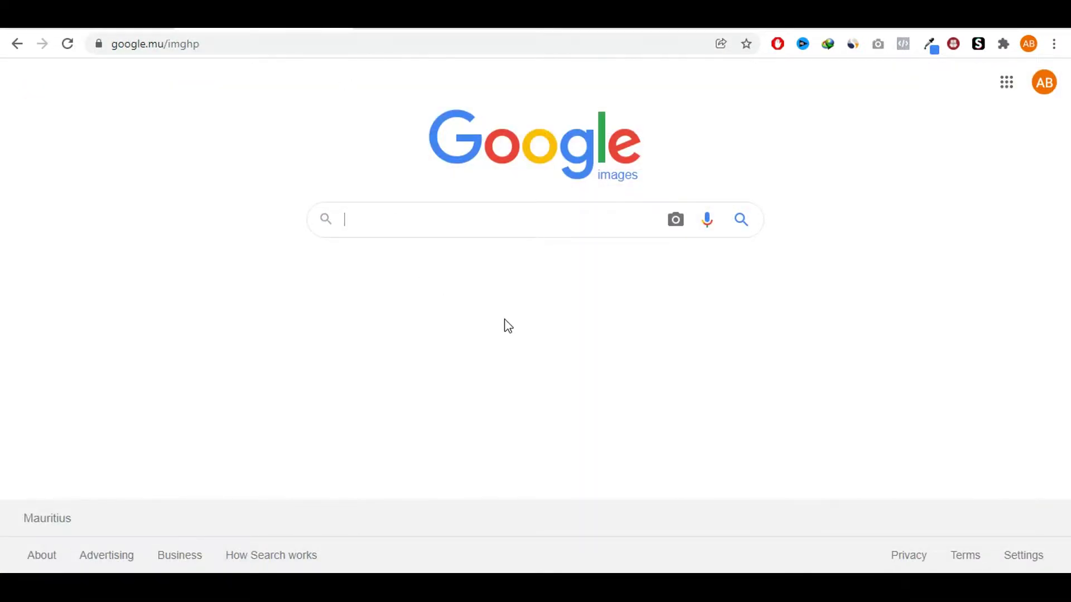
left_click(429, 229)
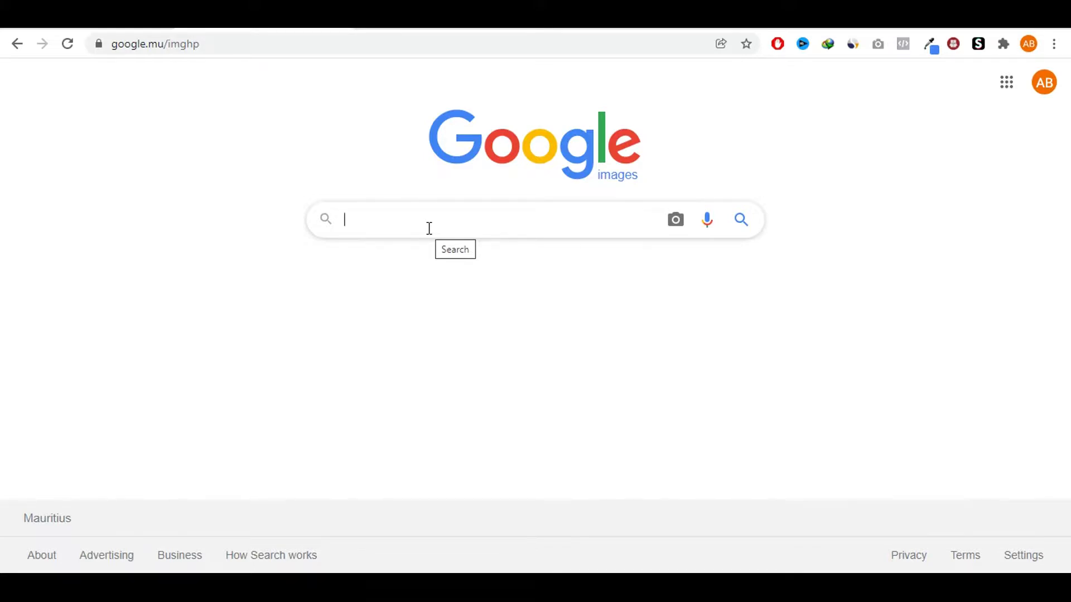
type("smoothies")
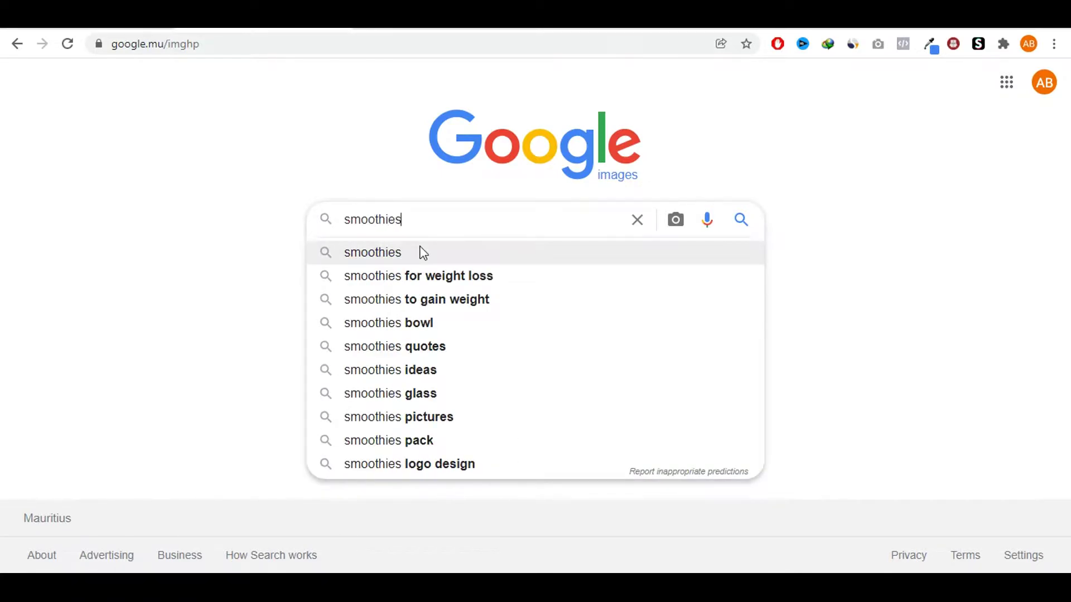
key("BackSpace")
left_click(420, 248)
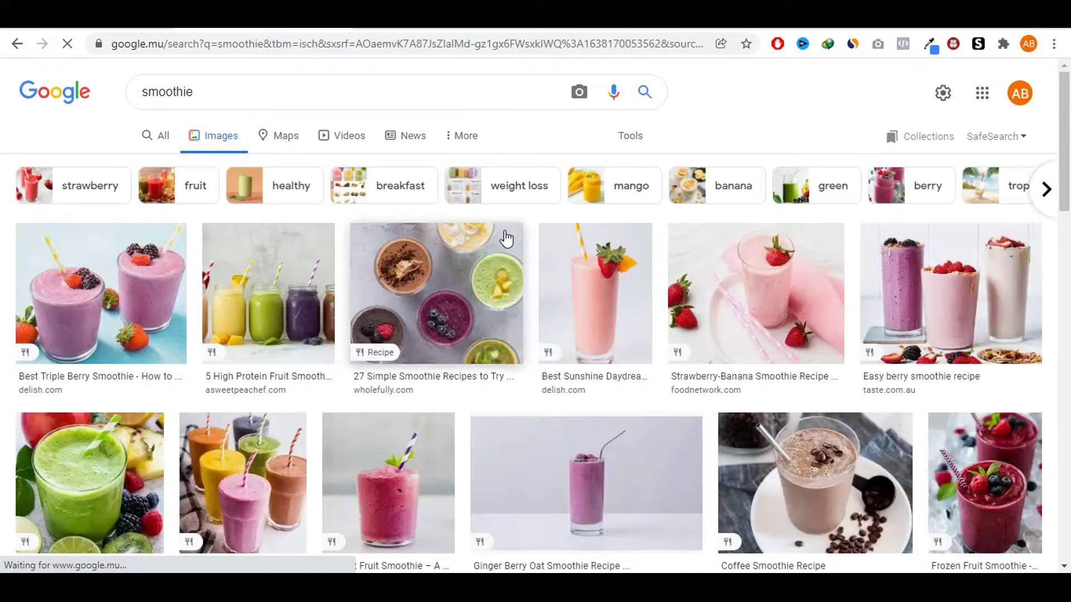
Filter the smoothie images by usage rights to Creative Commons licenses.
scroll(562, 371, "down", 5)
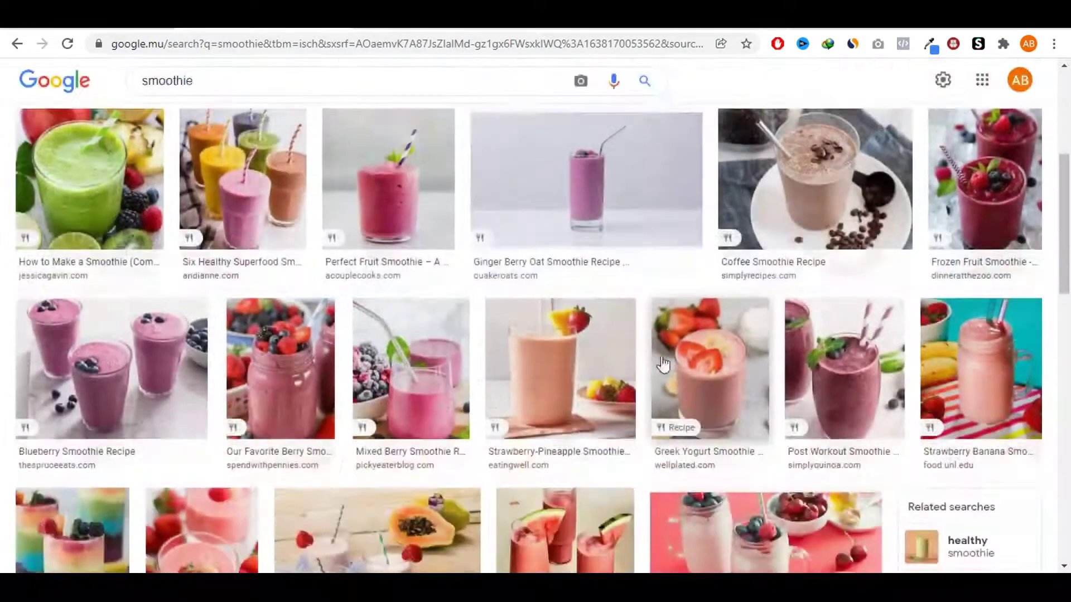
scroll(562, 370, "up", 5)
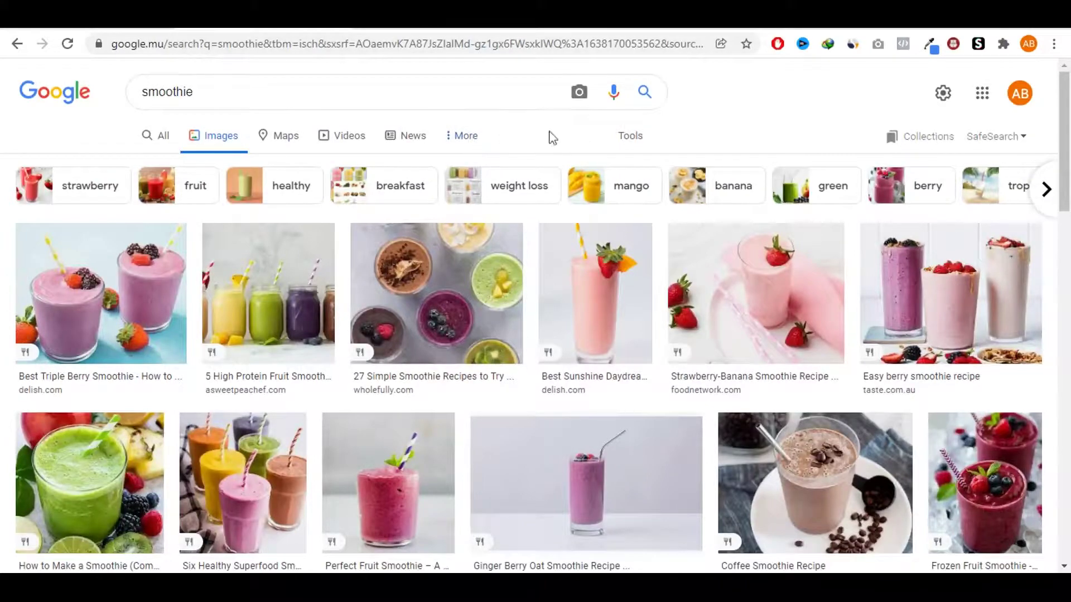
left_click(634, 140)
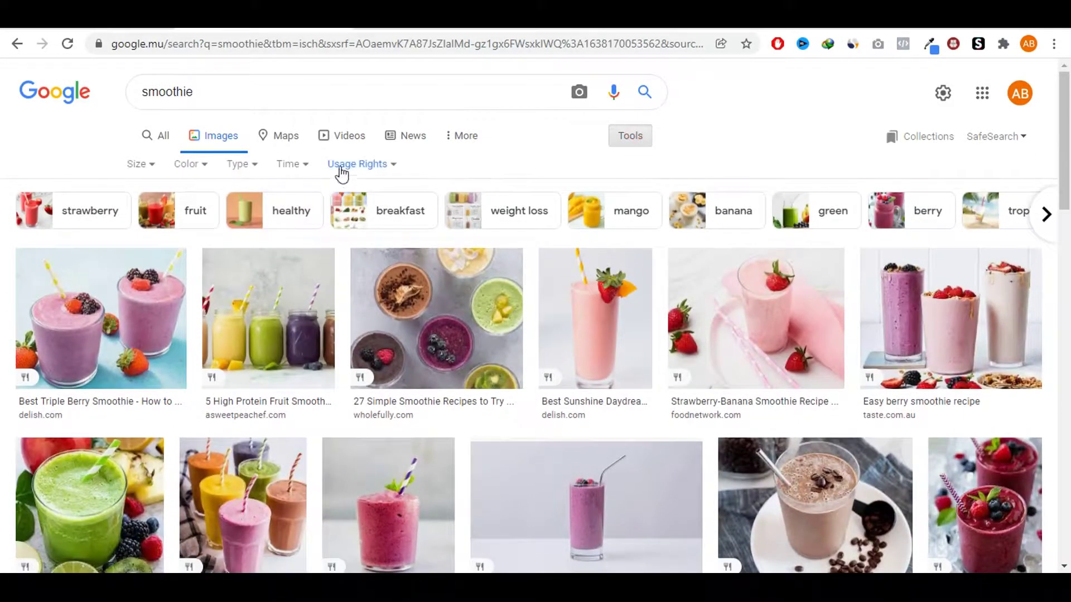
left_click(365, 162)
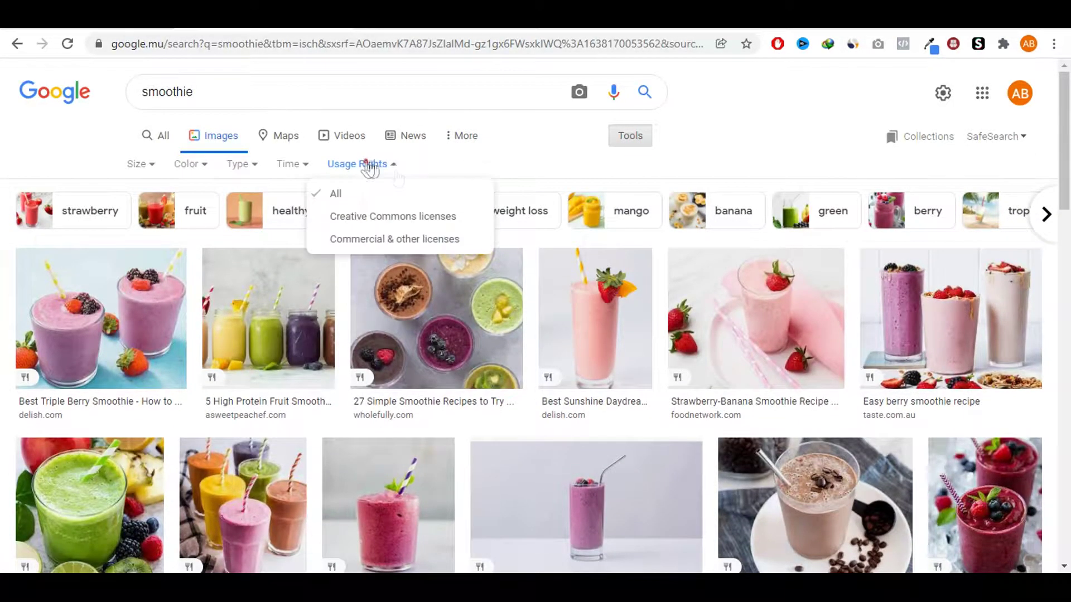
left_click(405, 219)
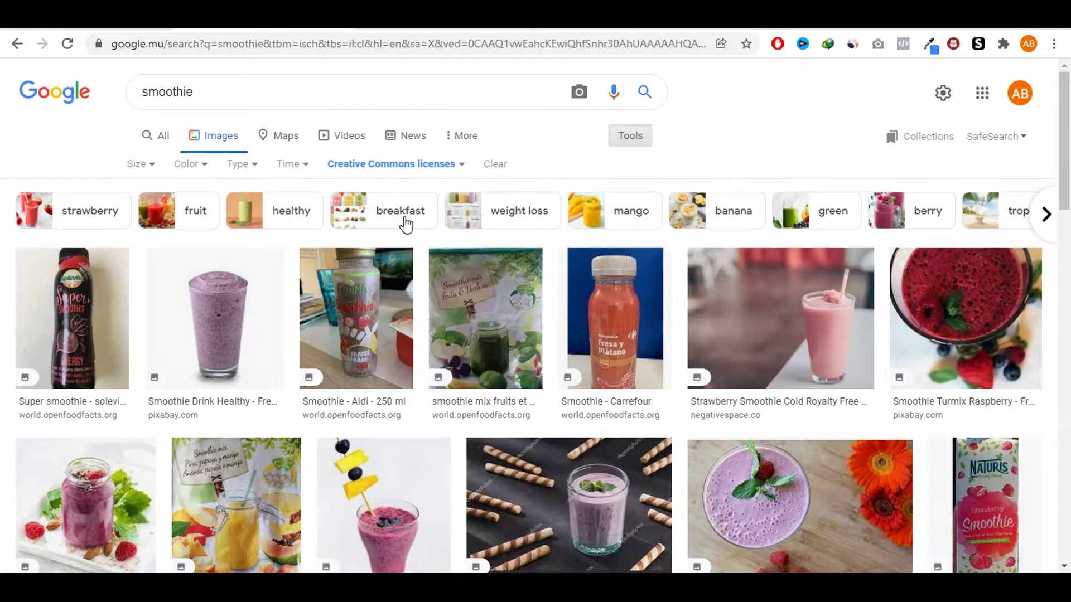
left_click(406, 225)
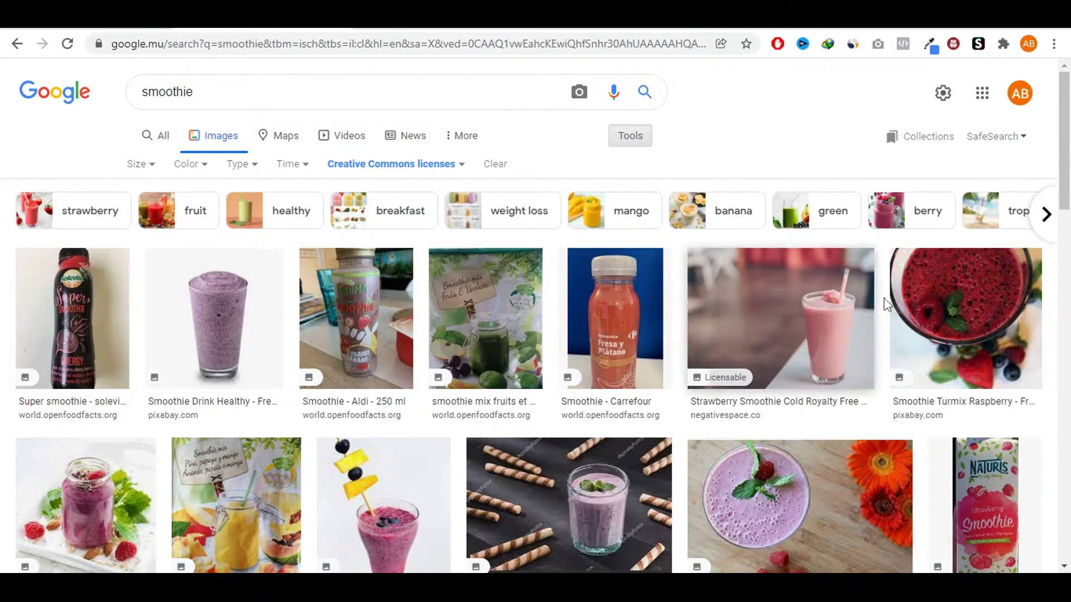
Look through the Creative Commons smoothie images and run a new image search for "weight loss".
scroll(930, 309, "down", 3)
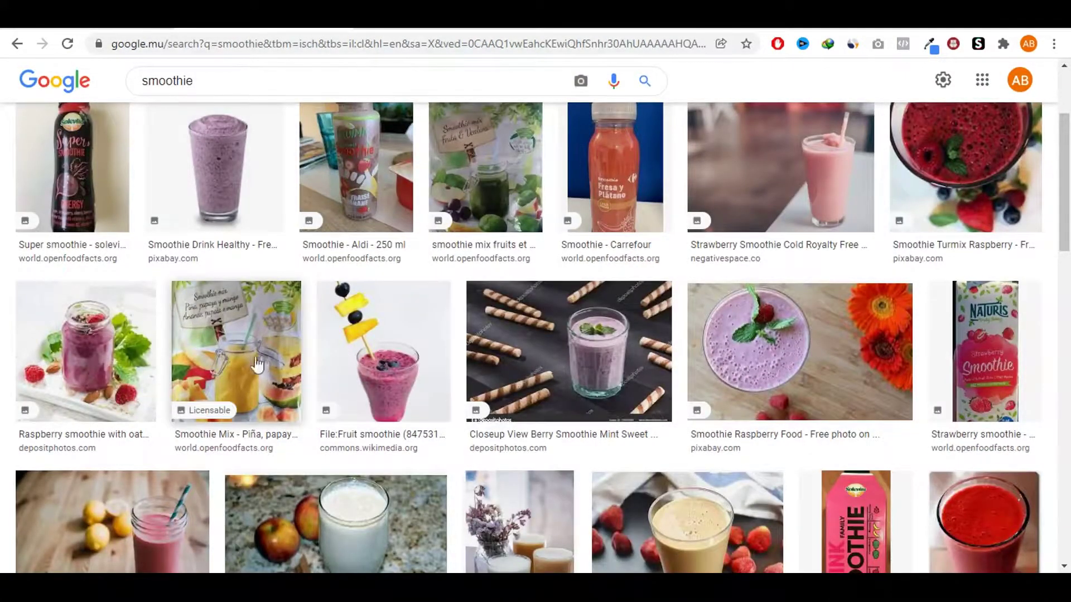
scroll(144, 370, "down", 3)
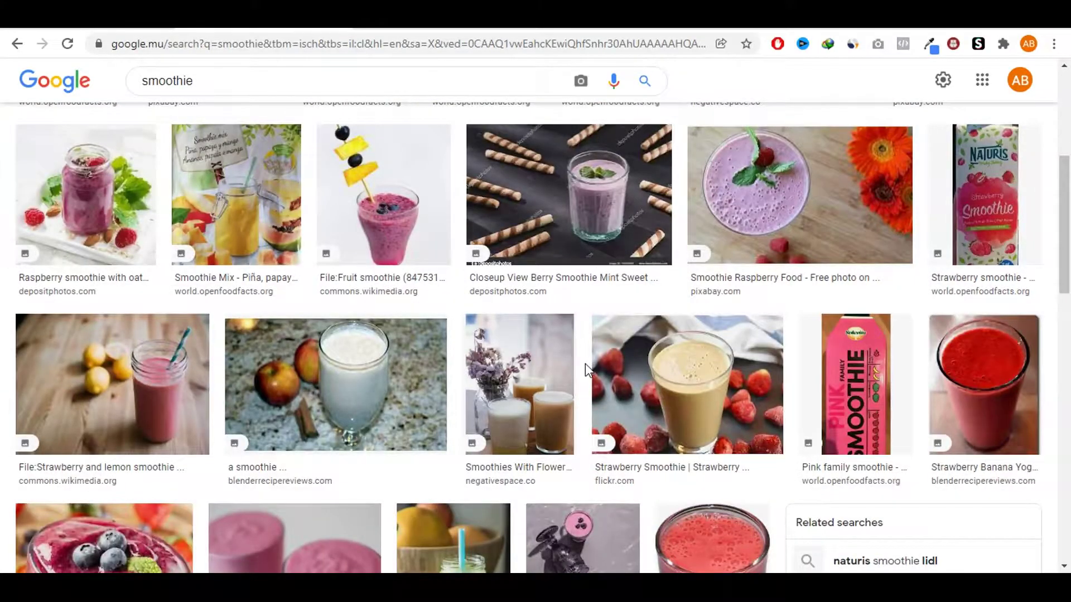
scroll(446, 368, "down", 4)
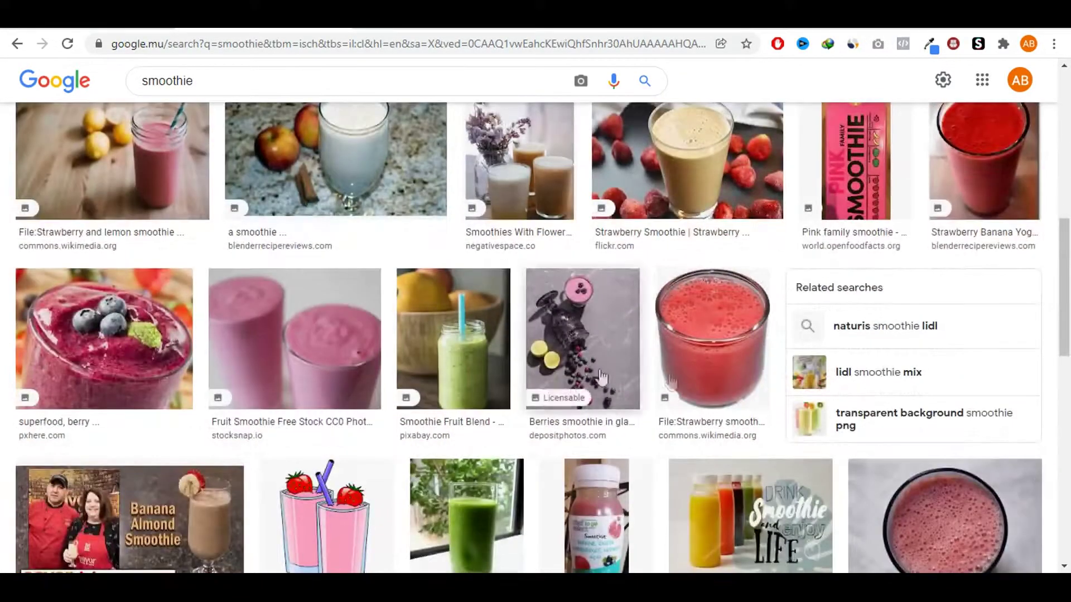
scroll(359, 381, "down", 2)
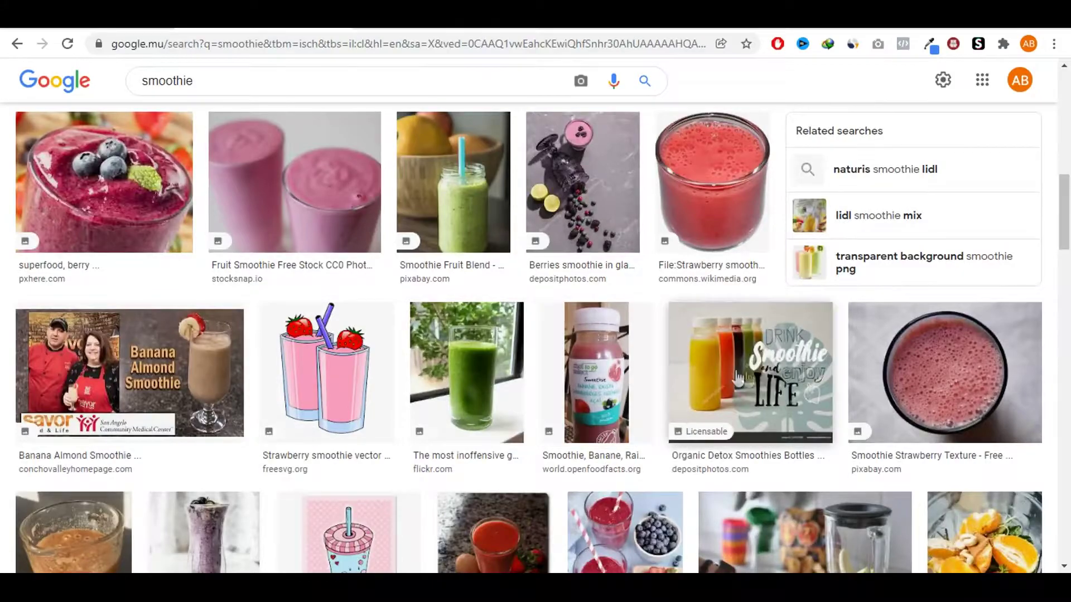
scroll(760, 379, "up", 10)
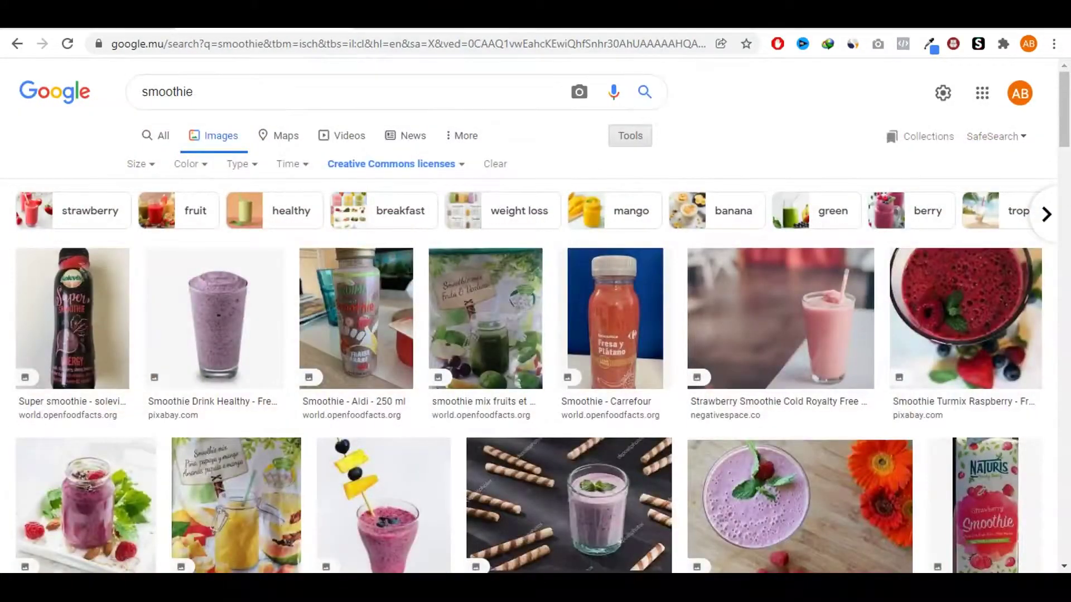
double_click(227, 94)
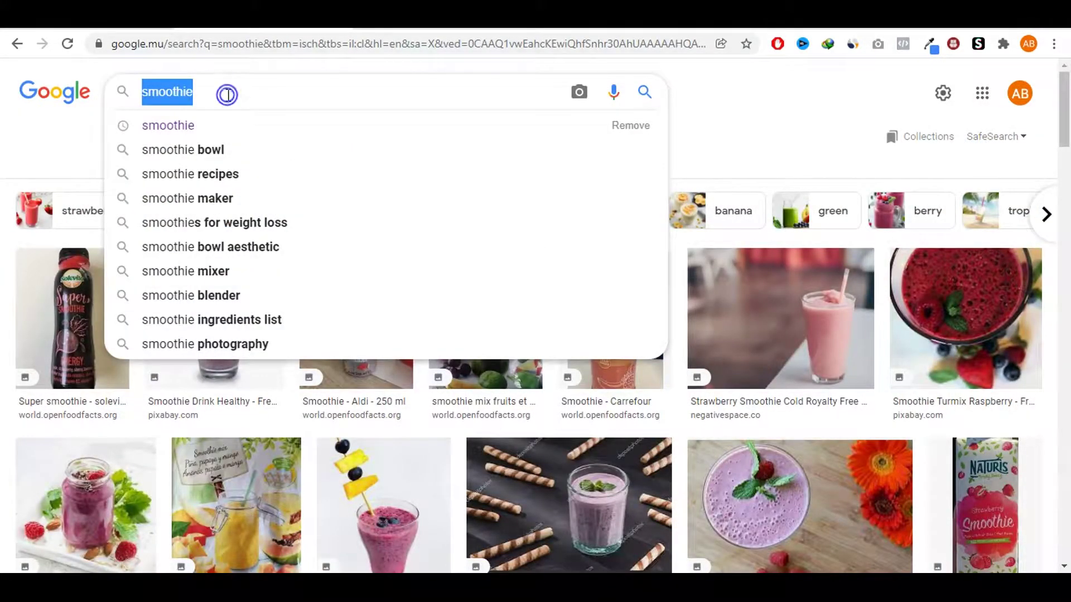
type("weight")
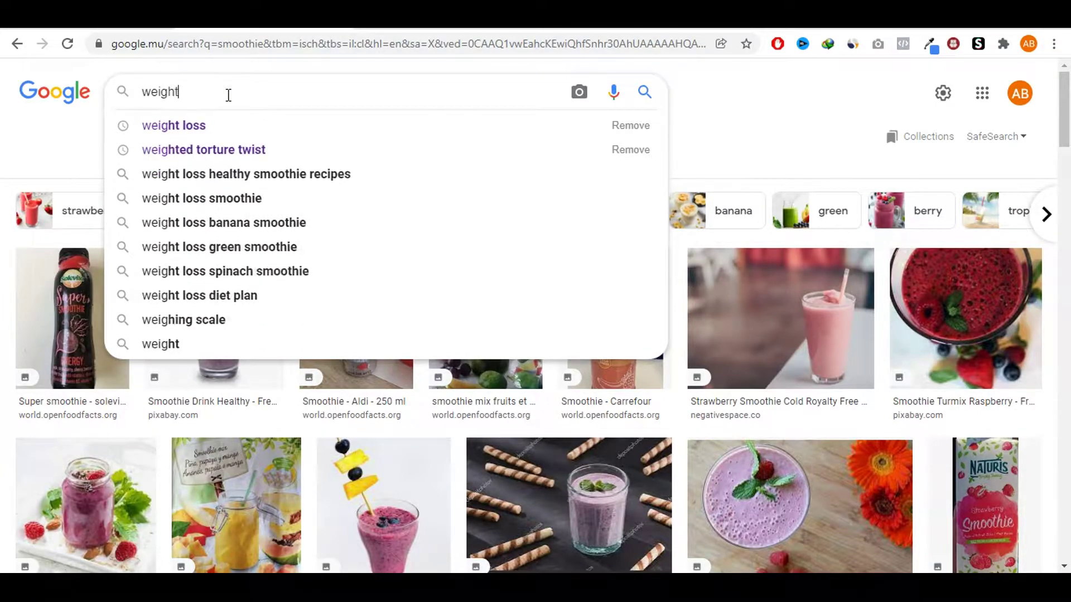
left_click(235, 136)
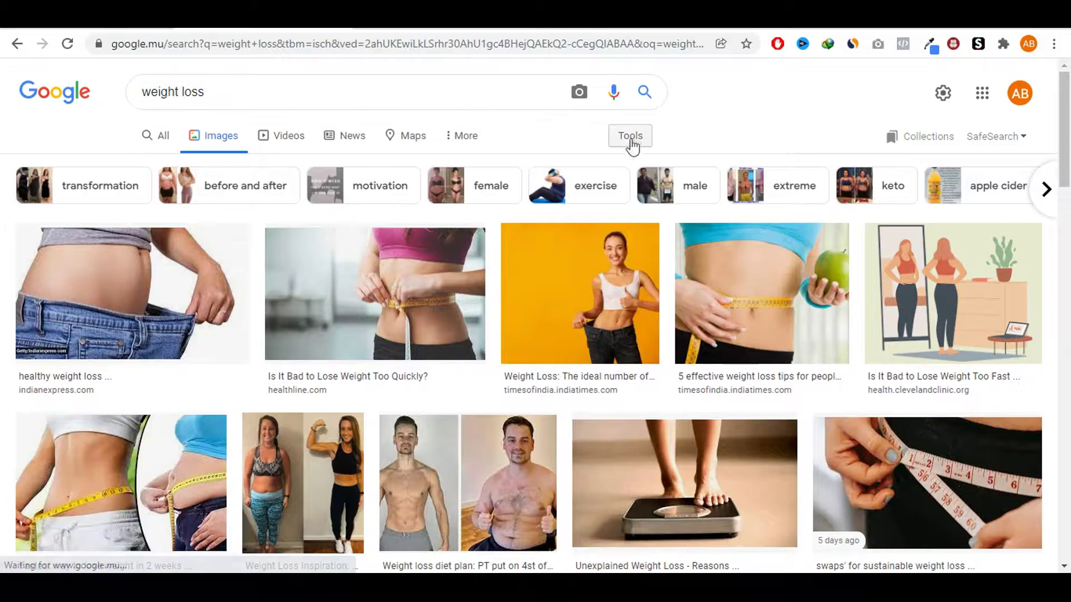
Restrict the weight loss image results to Creative Commons licenses.
left_click(630, 136)
left_click(346, 164)
left_click(398, 219)
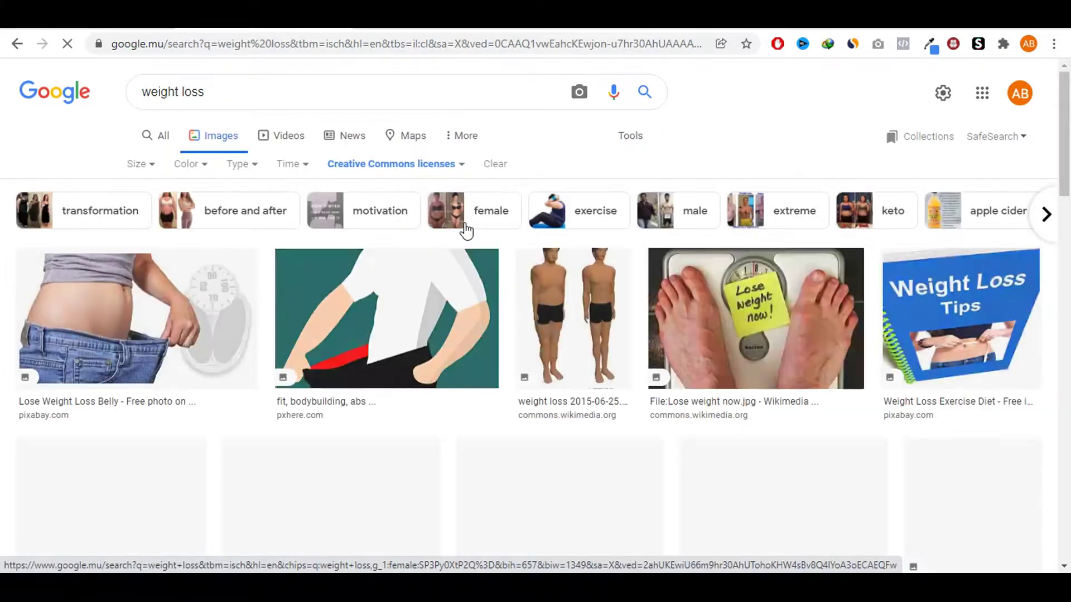
Look through the Creative Commons weight loss images and run a new image search for "yoga poses".
scroll(561, 266, "down", 4)
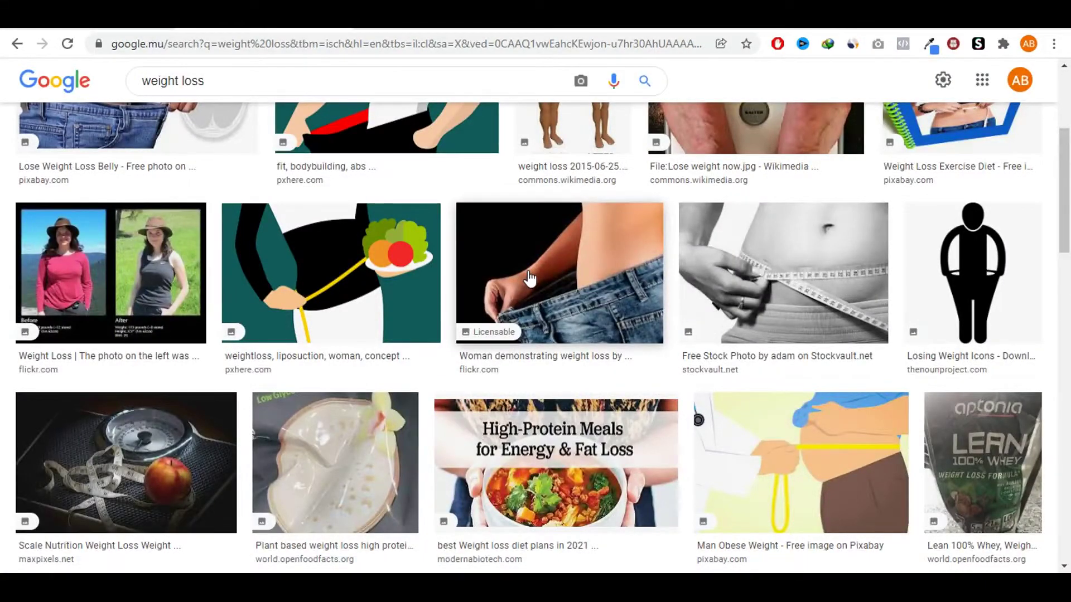
scroll(530, 277, "down", 4)
scroll(854, 246, "up", 4)
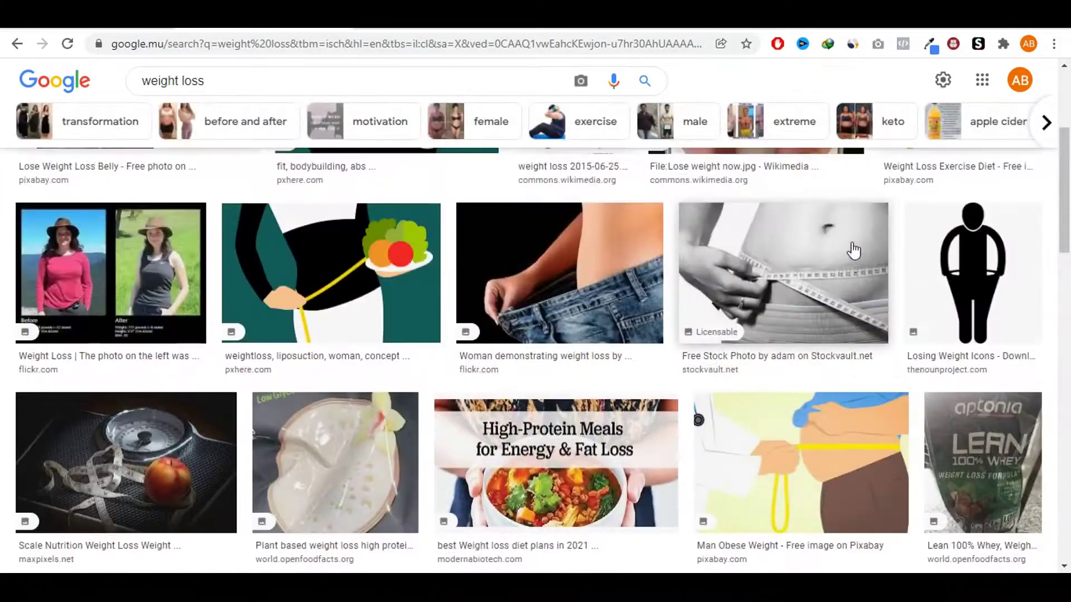
scroll(854, 251, "up", 4)
left_click(490, 95)
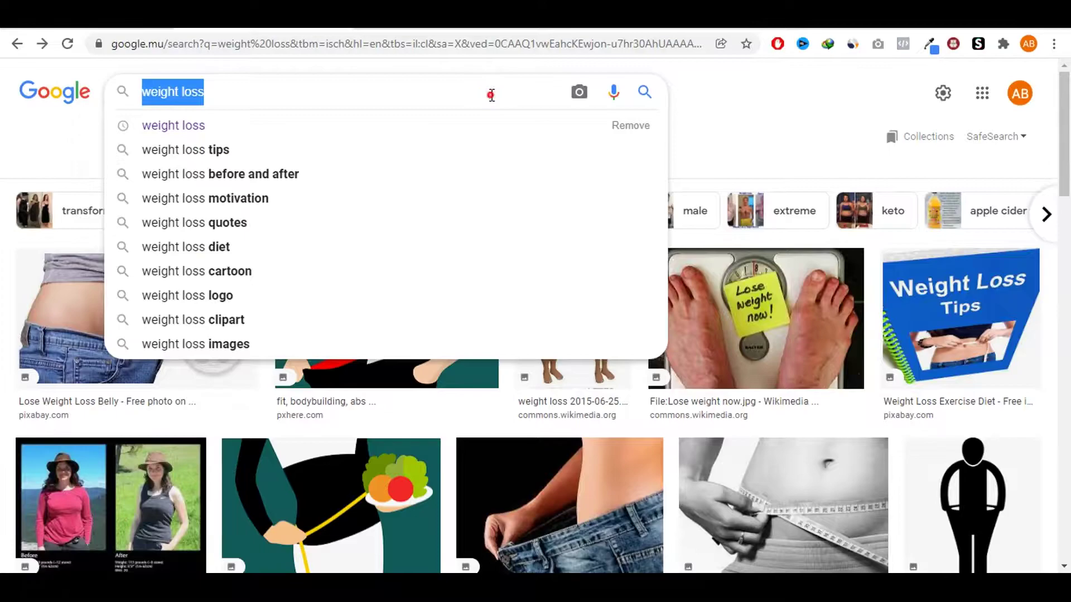
type("yogs")
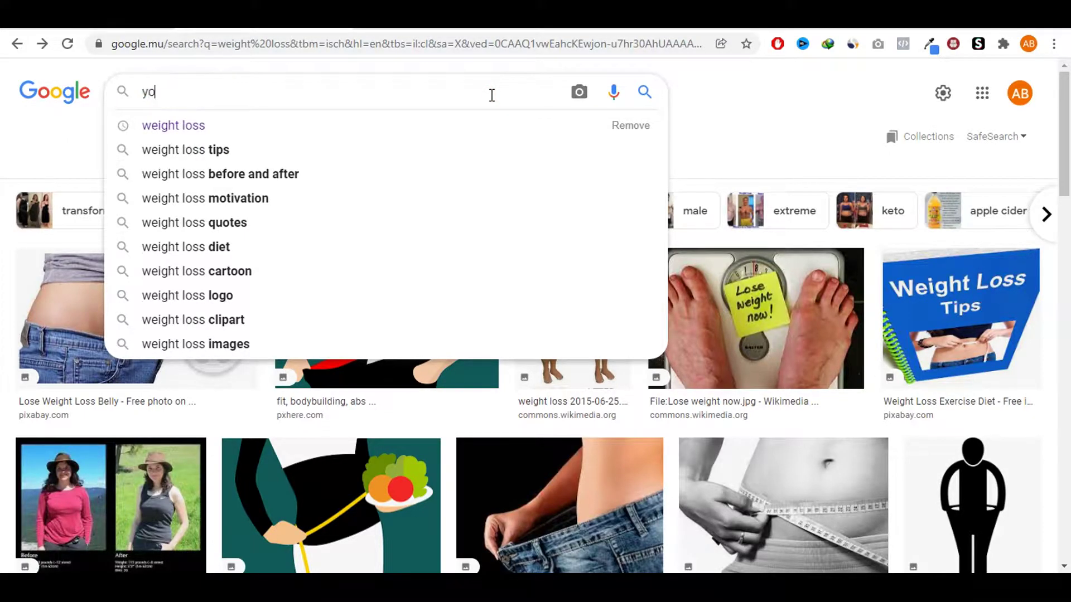
key("BackSpace")
type("a poses")
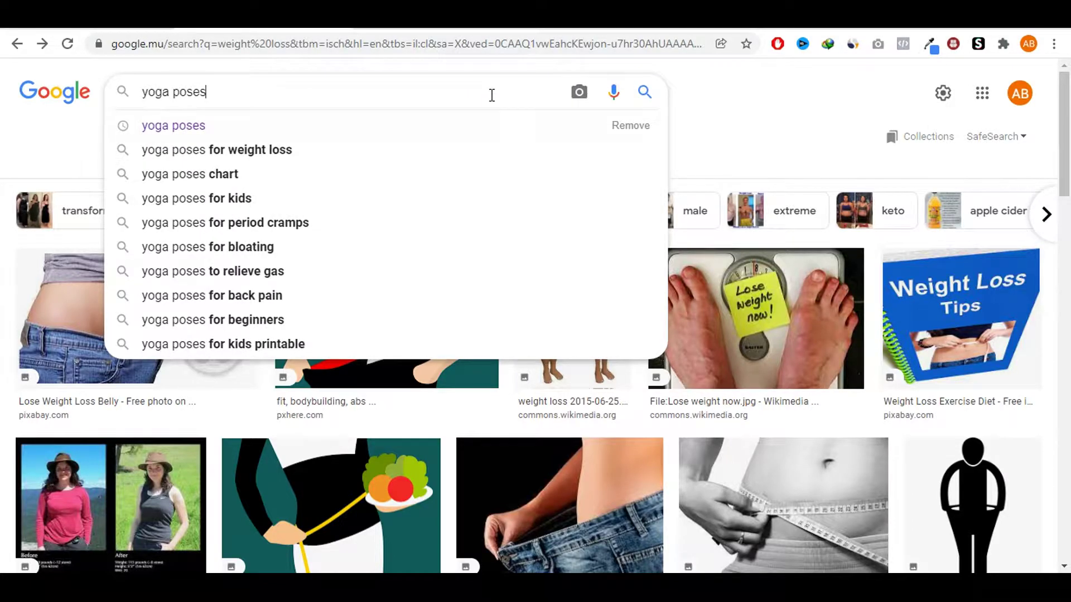
key("Return")
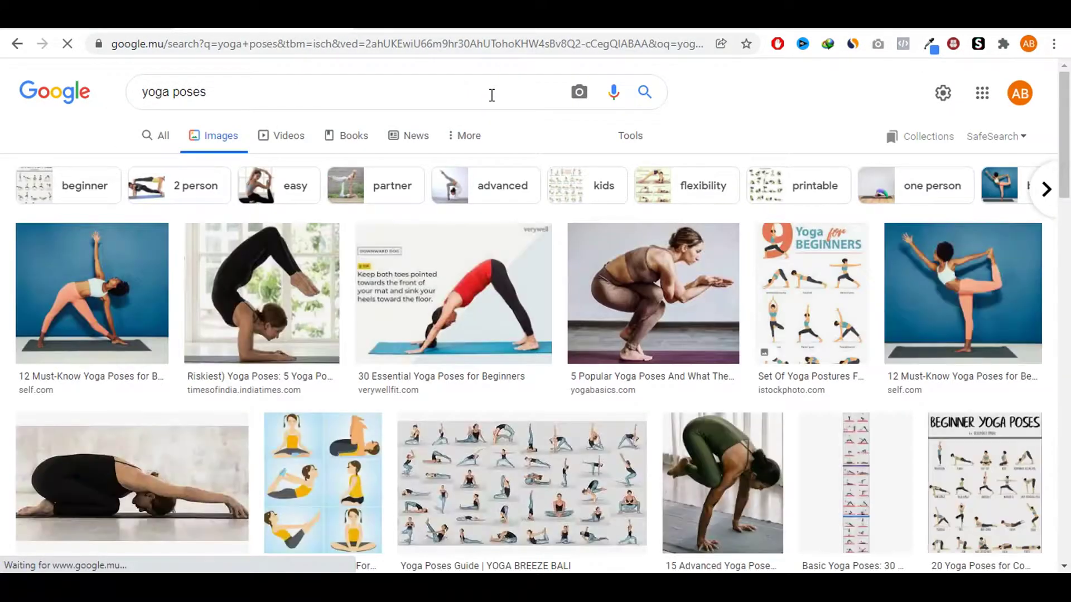
Restrict the yoga poses image results to Creative Commons licenses.
left_click(626, 139)
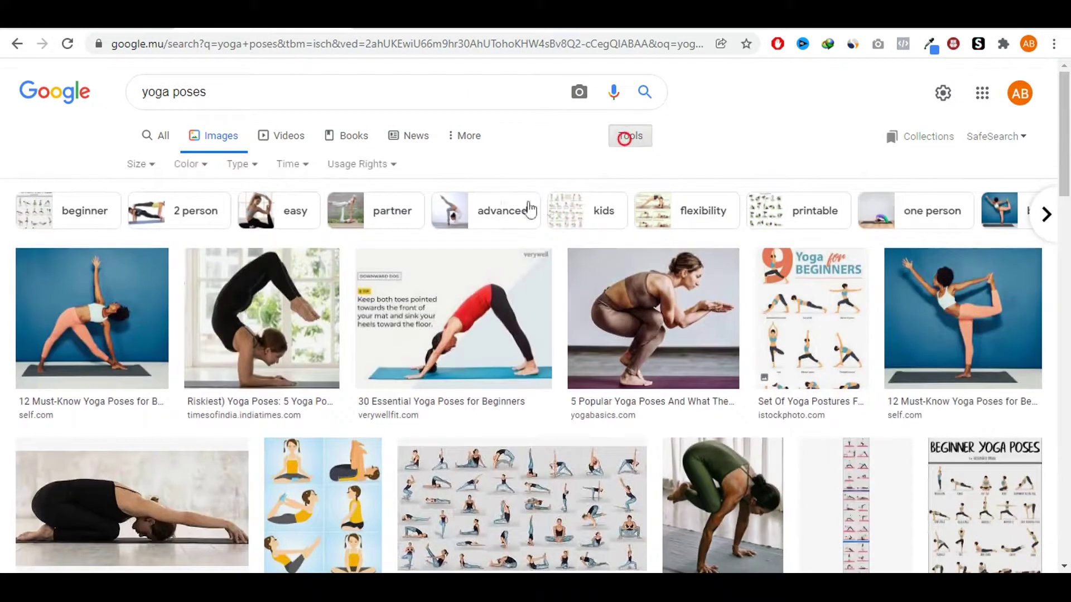
left_click(366, 174)
left_click(364, 221)
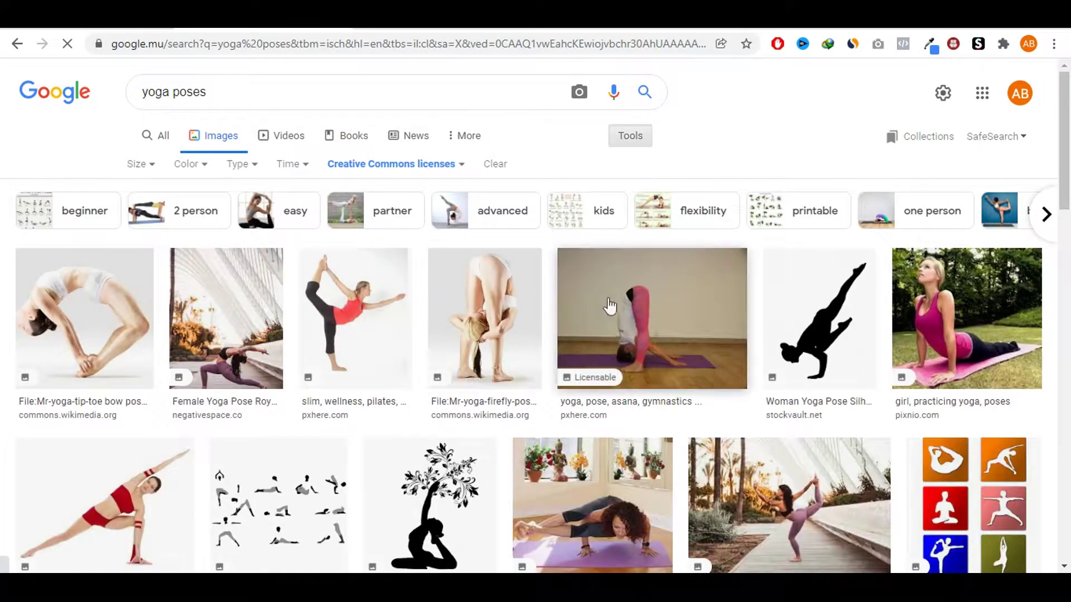
Preview the pixnio image of the girl practicing yoga and compare it with the weight loss pins on Pinterest.
left_click(970, 310)
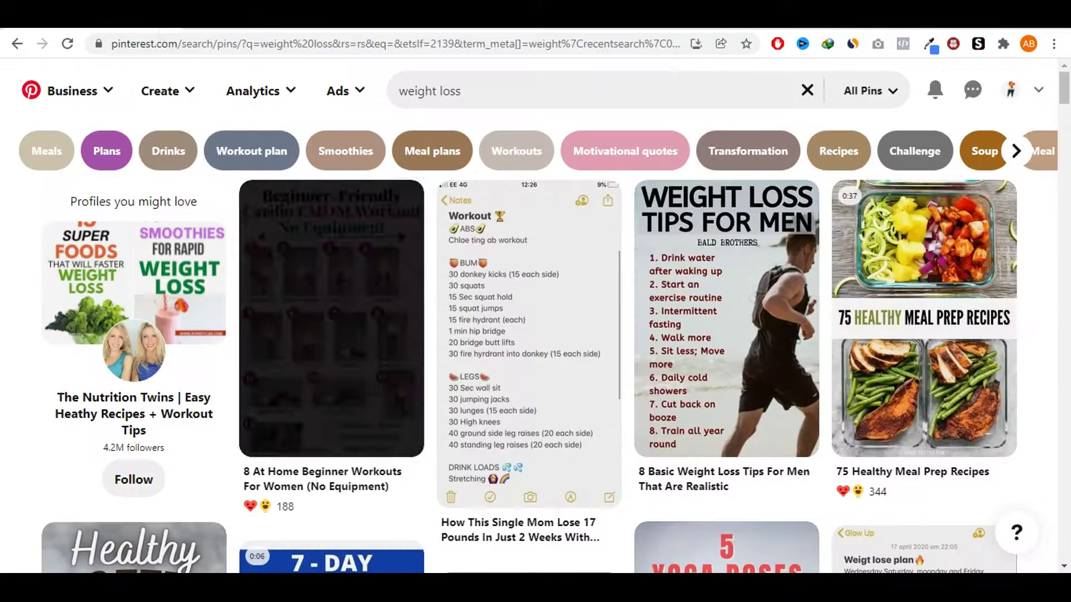
scroll(612, 306, "down", 5)
scroll(611, 306, "down", 5)
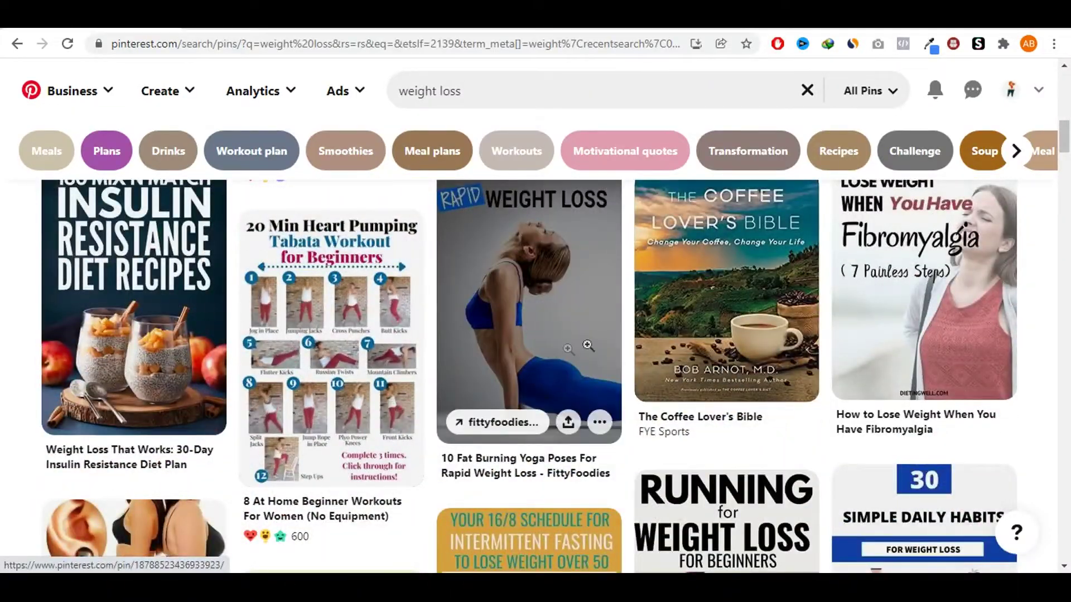
scroll(733, 246, "up", 5)
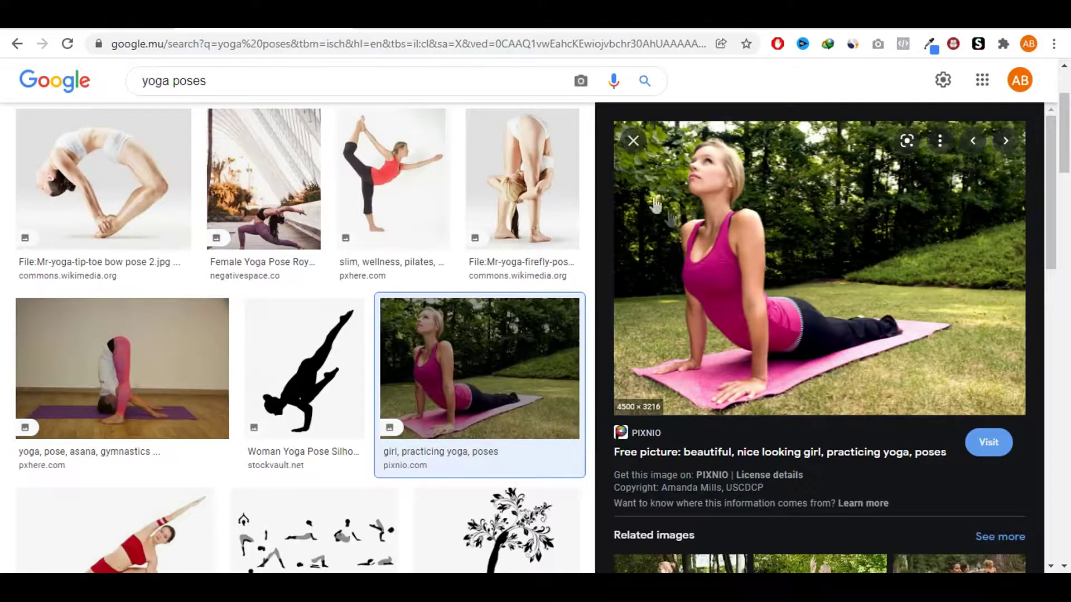
left_click(633, 144)
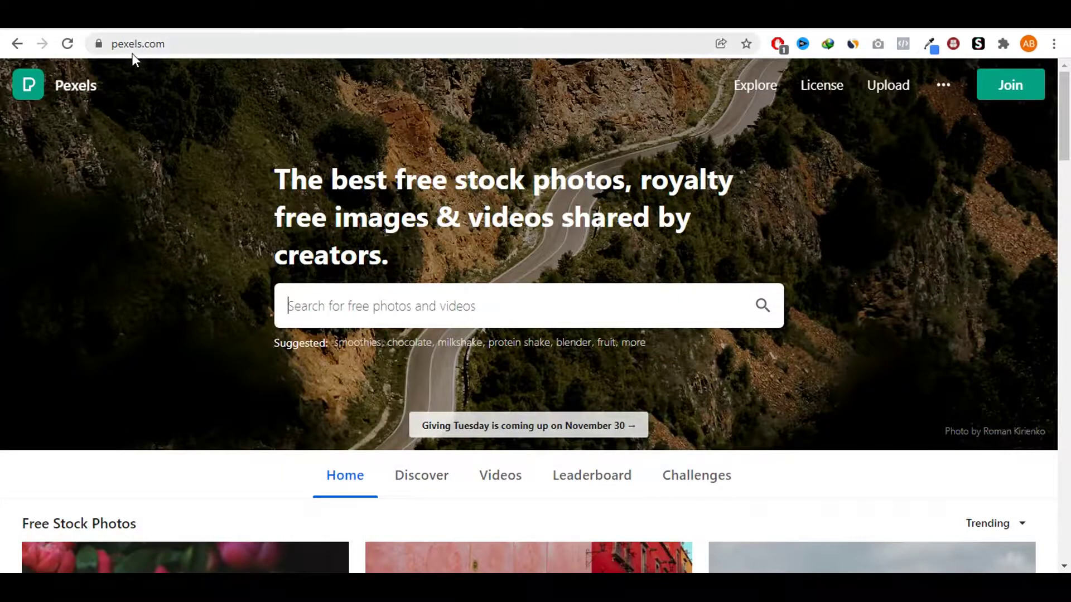
Switch to Pexels, search for "smoothie" and look through the free photos.
left_click(381, 310)
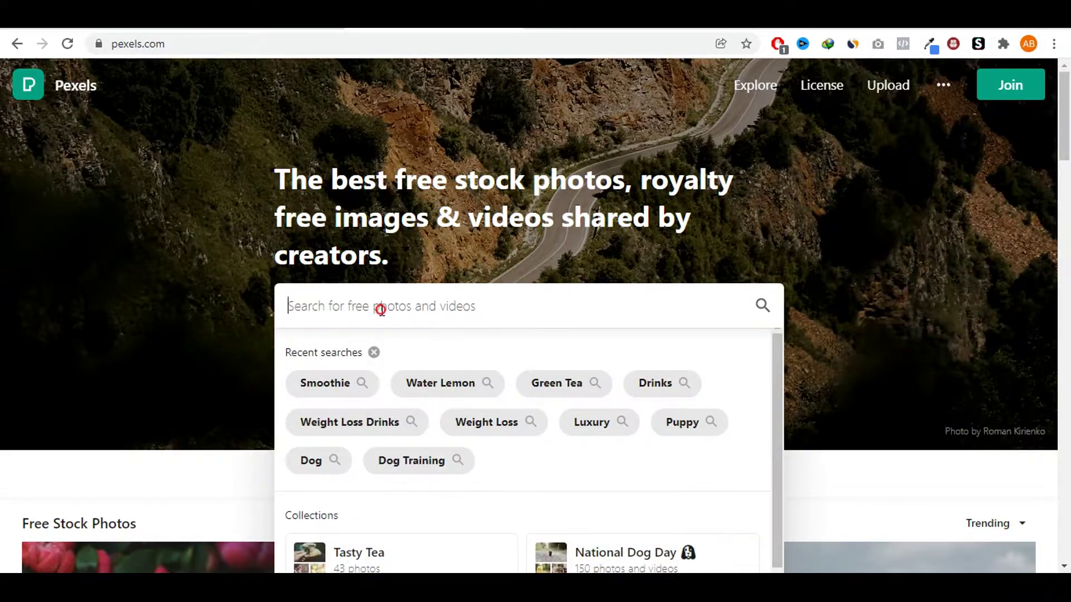
left_click(347, 383)
scroll(350, 385, "down", 5)
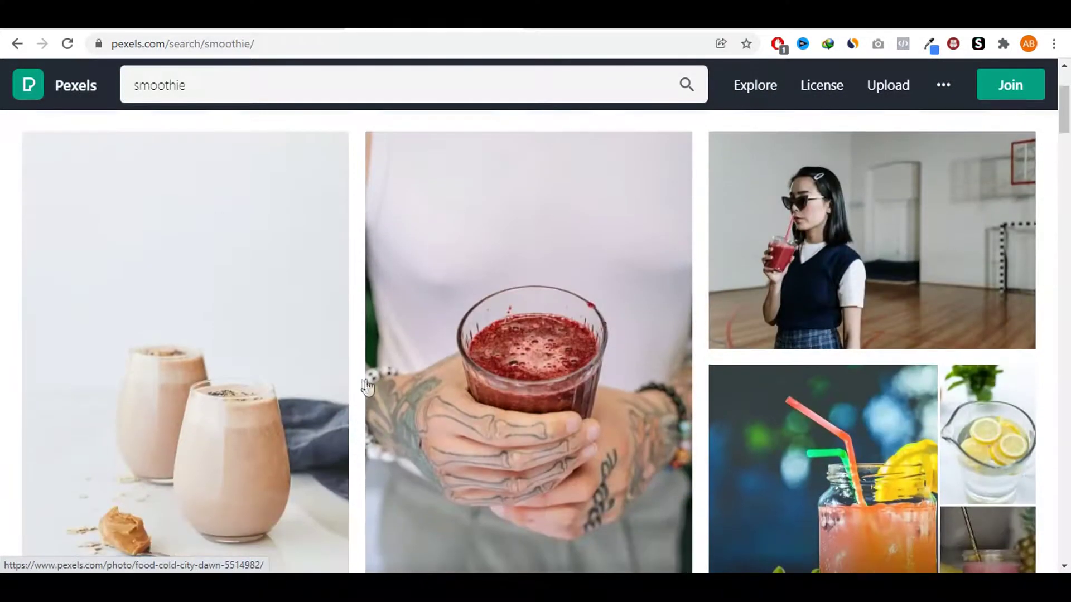
scroll(363, 385, "down", 10)
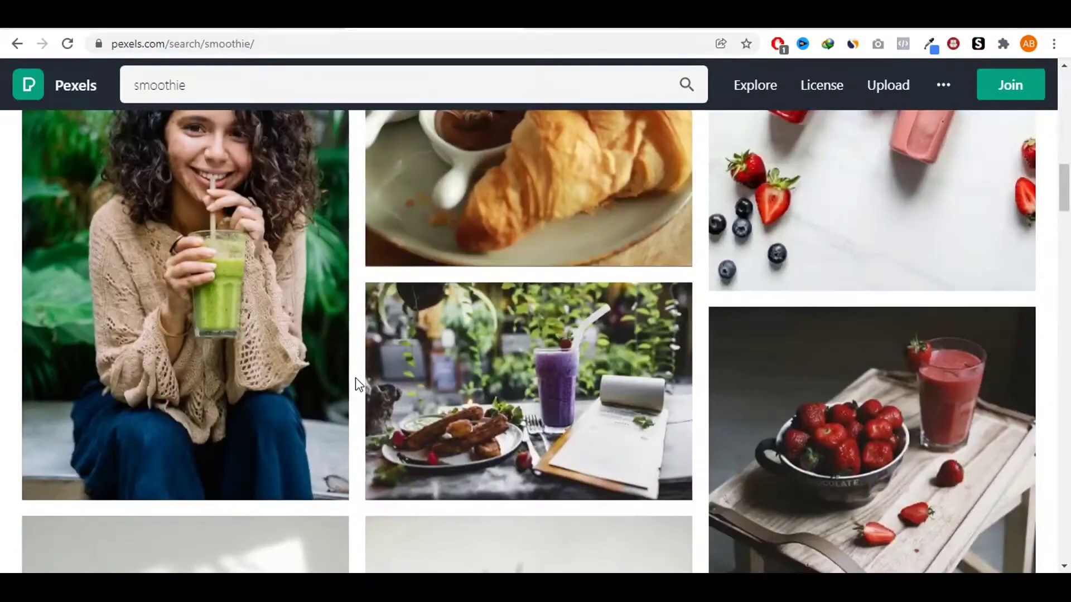
scroll(359, 385, "down", 4)
scroll(359, 385, "down", 8)
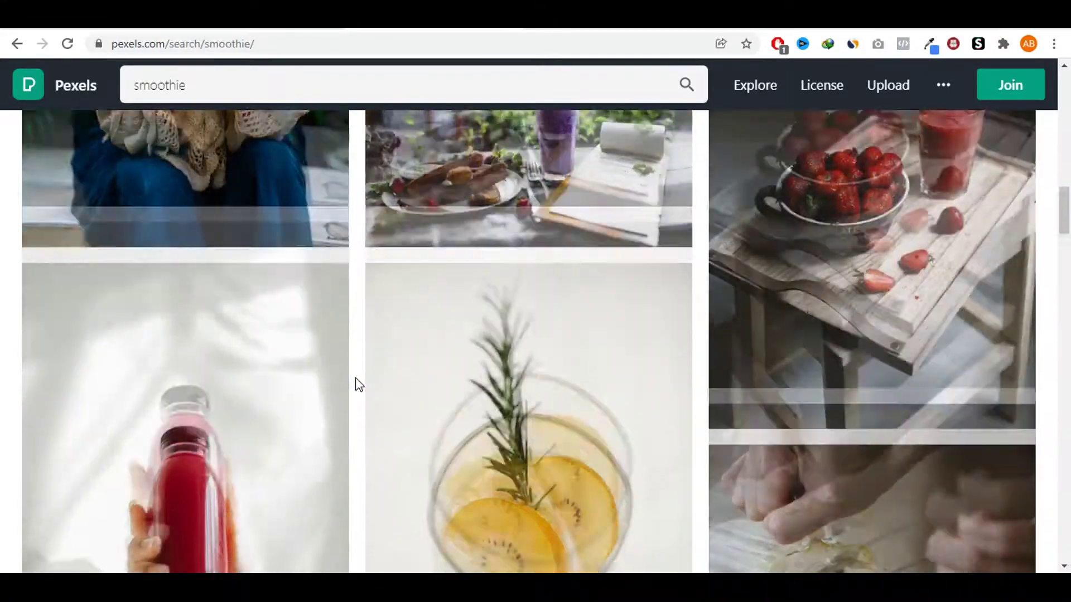
scroll(359, 385, "up", 12)
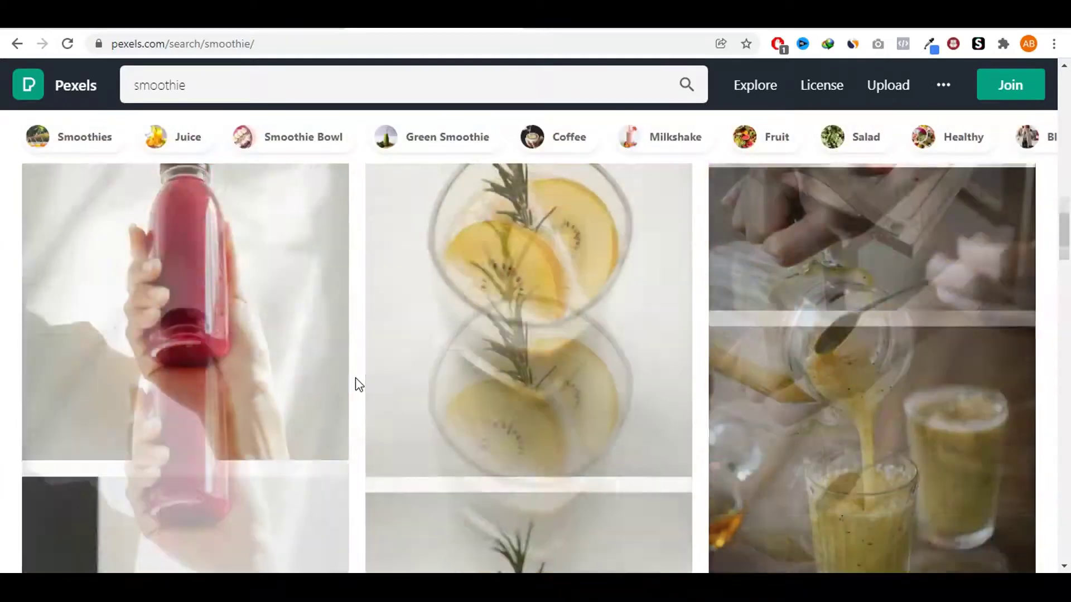
scroll(359, 385, "up", 10)
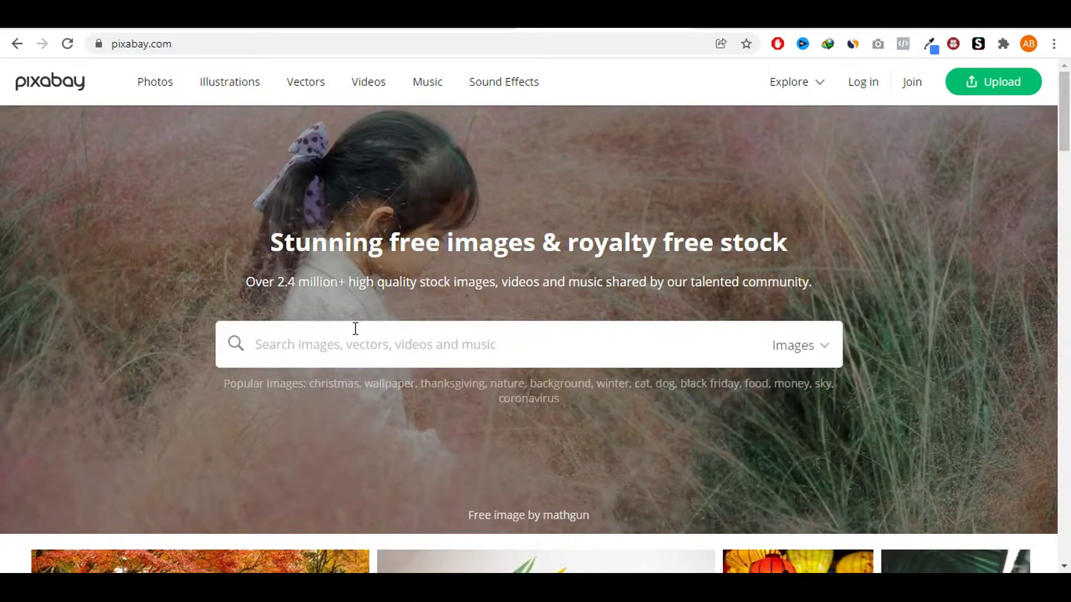
Switch to Pixabay, search for "smoothie" images and browse the results.
type("smoothie")
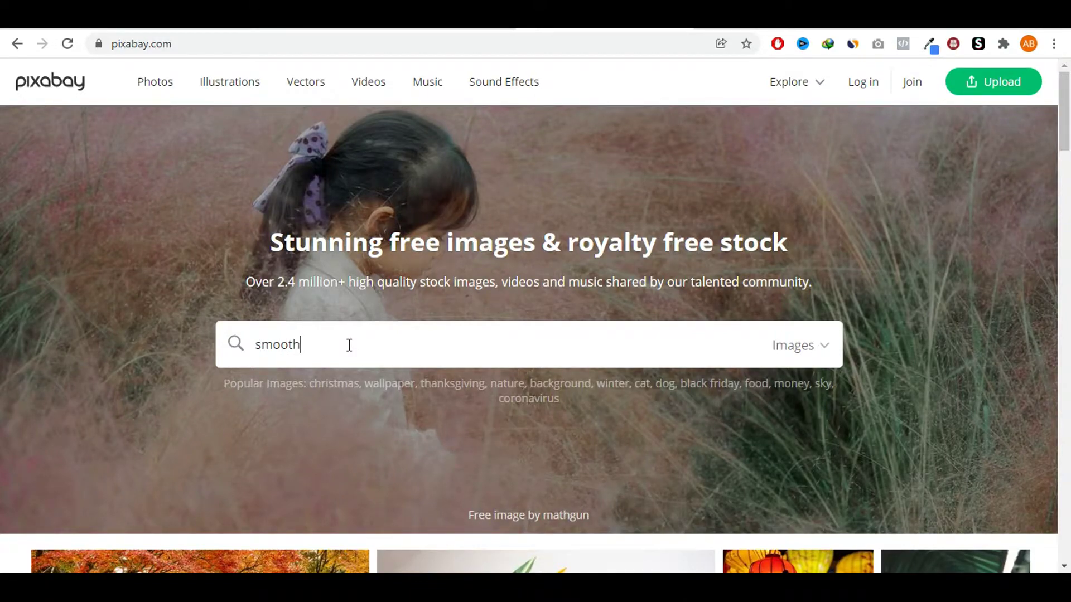
left_click(240, 353)
scroll(299, 374, "down", 4)
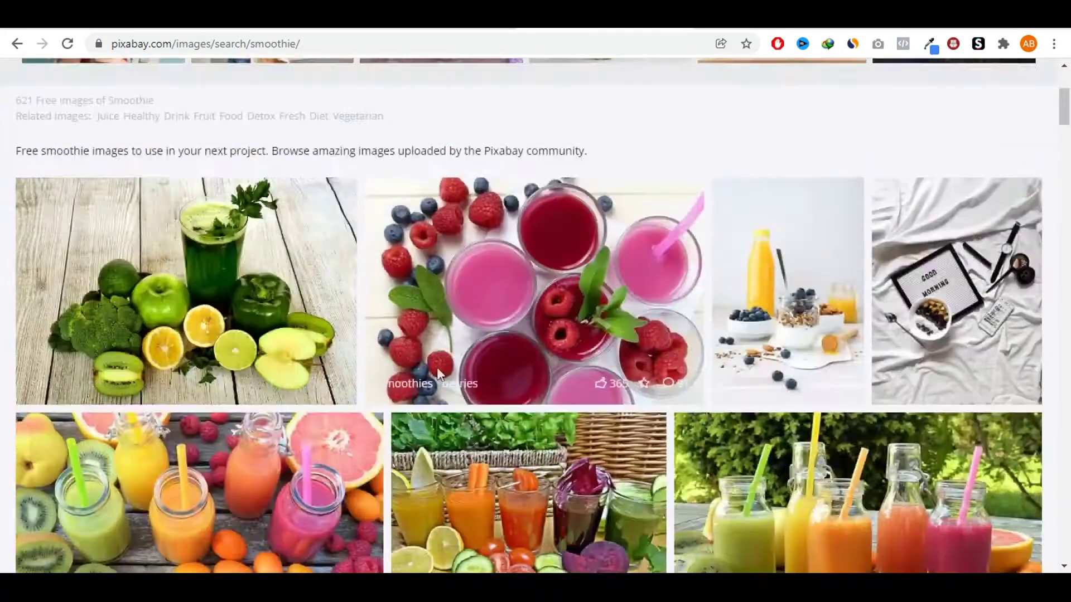
scroll(532, 426, "down", 3)
scroll(532, 427, "down", 7)
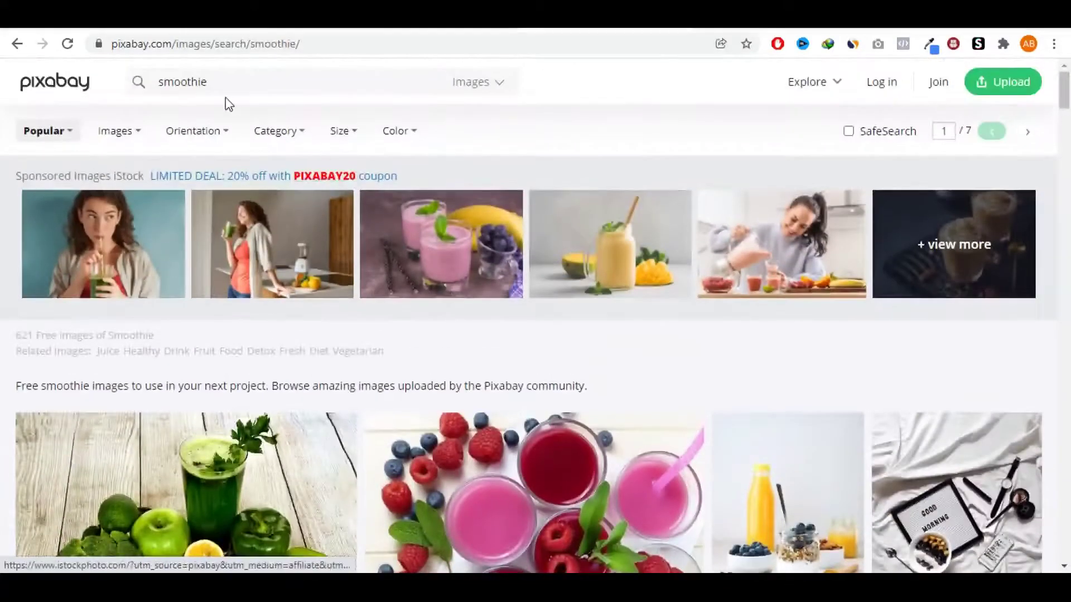
Search Pixabay for "weight loss" and look through the images.
double_click(227, 83)
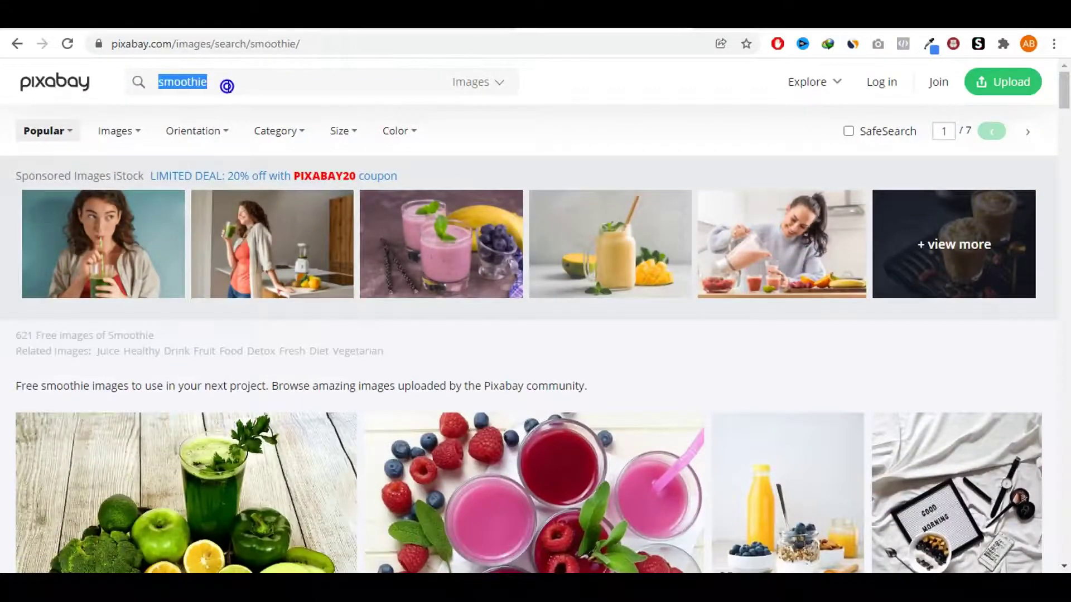
type("weight ")
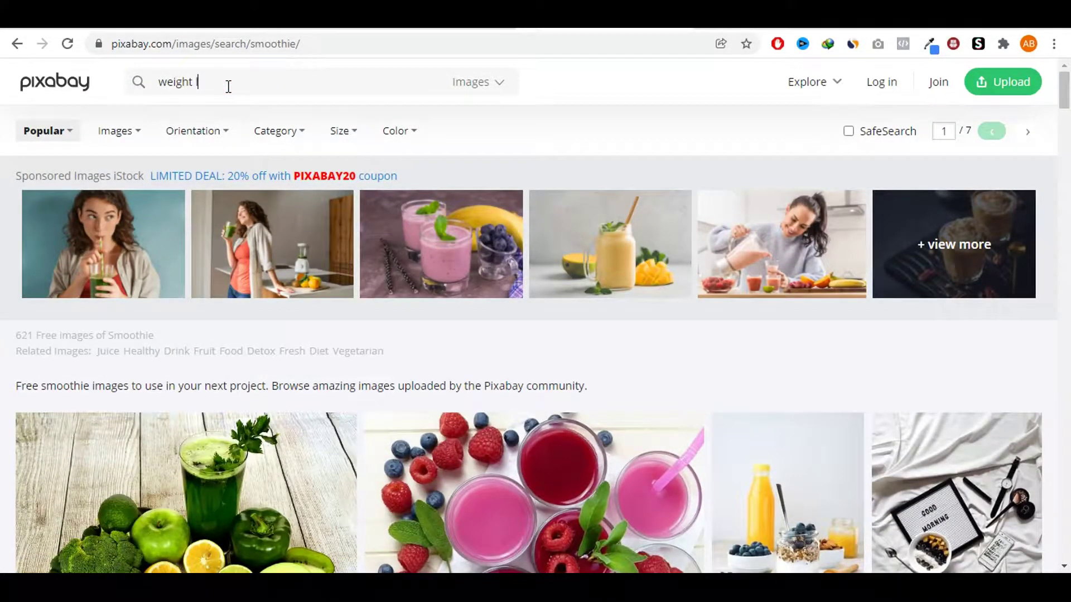
type("loss")
key("Return")
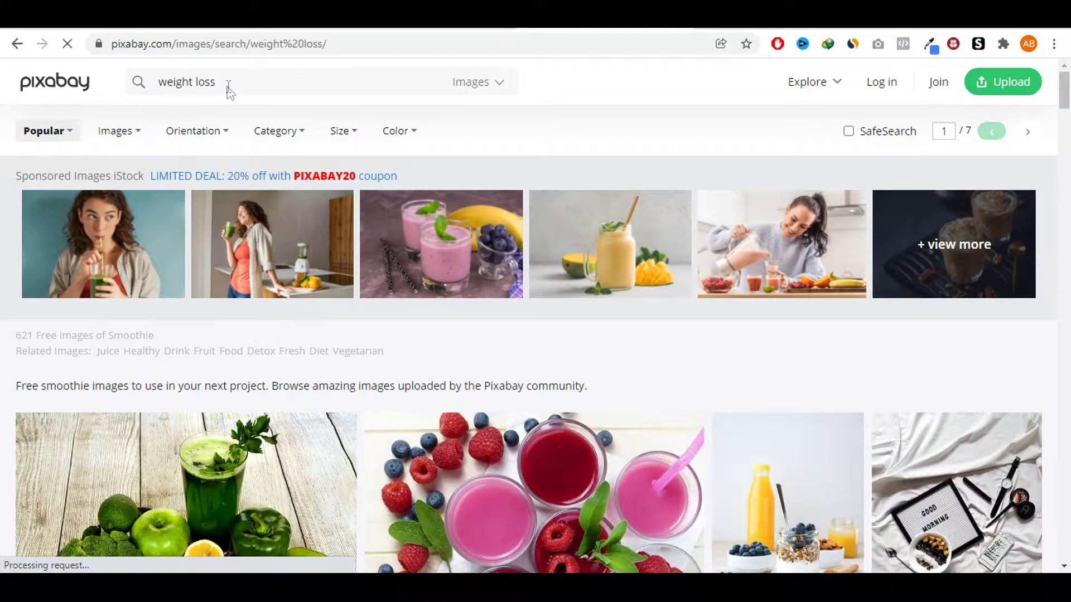
scroll(290, 241, "down", 4)
scroll(293, 245, "down", 20)
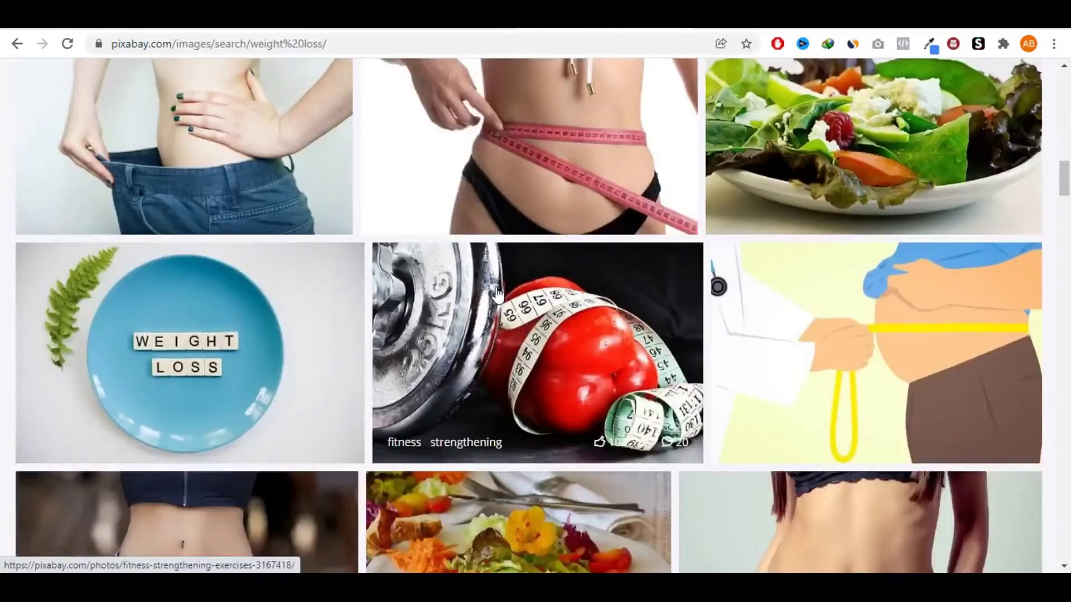
scroll(438, 257, "up", 3)
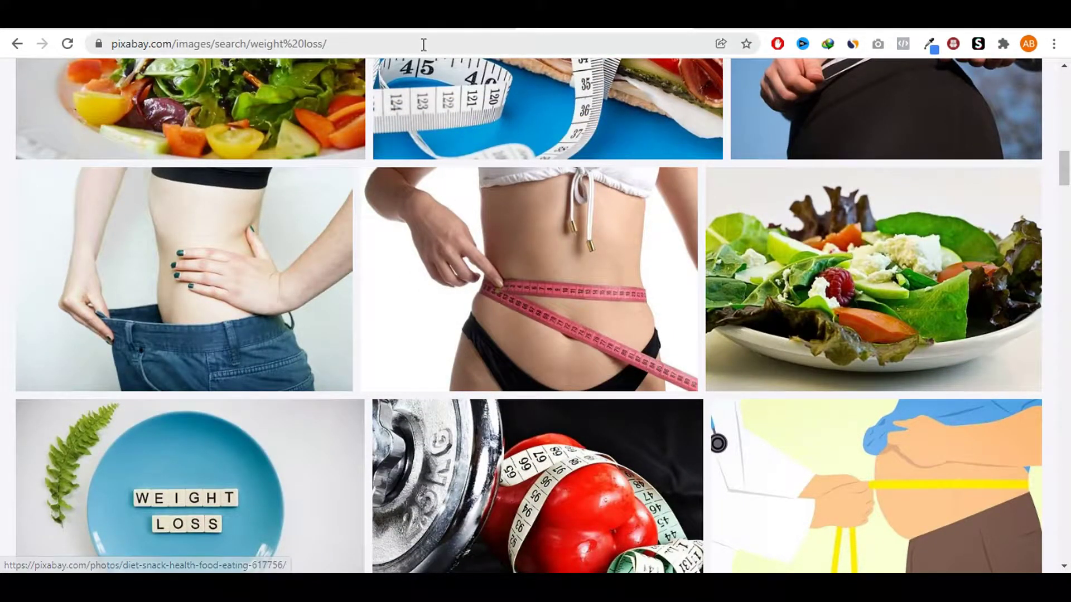
Switch to the Pinterest weight loss search and review the pins for image ideas.
left_click(423, 17)
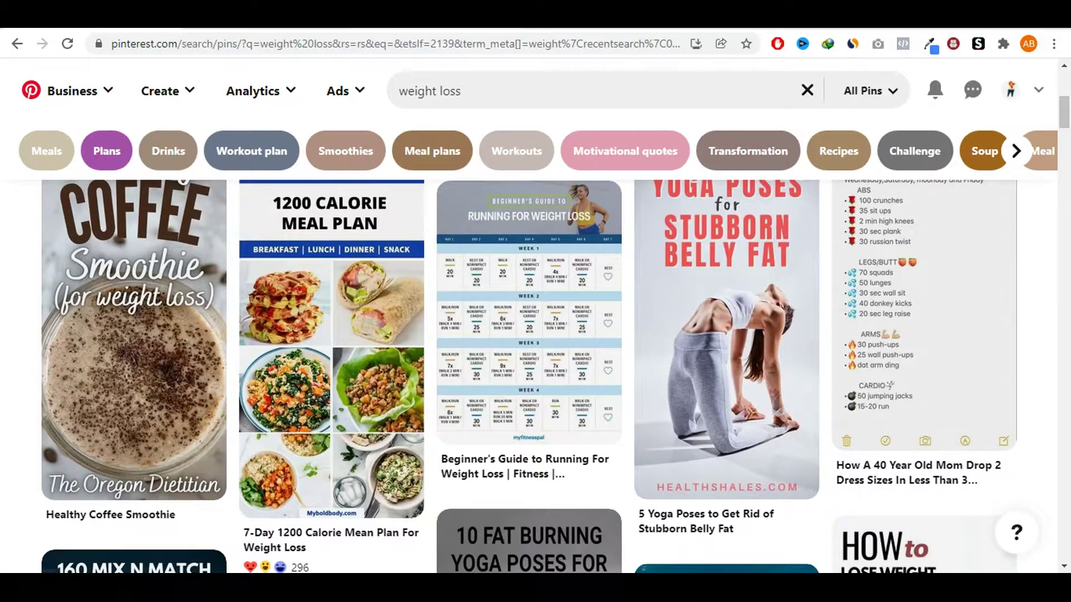
key("ctrl+Tab")
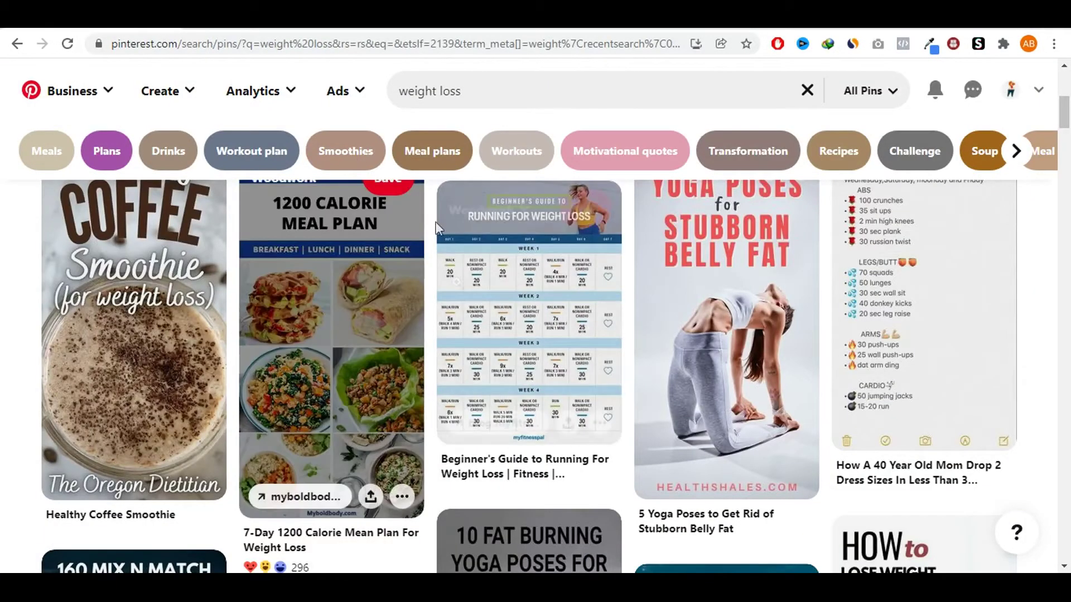
scroll(561, 369, "down", 5)
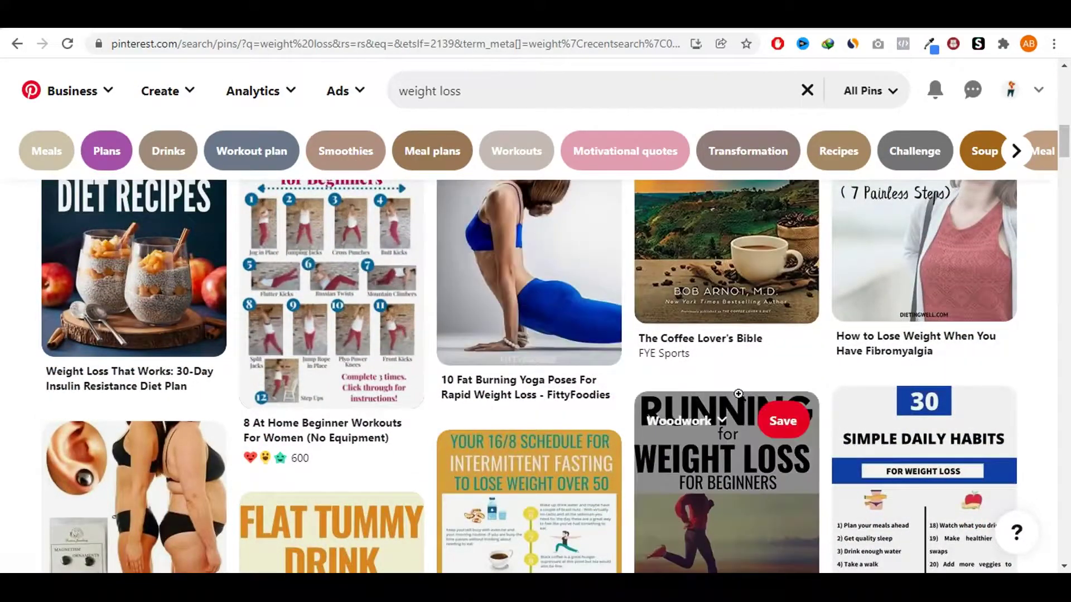
scroll(725, 279, "up", 5)
key("ctrl+Tab")
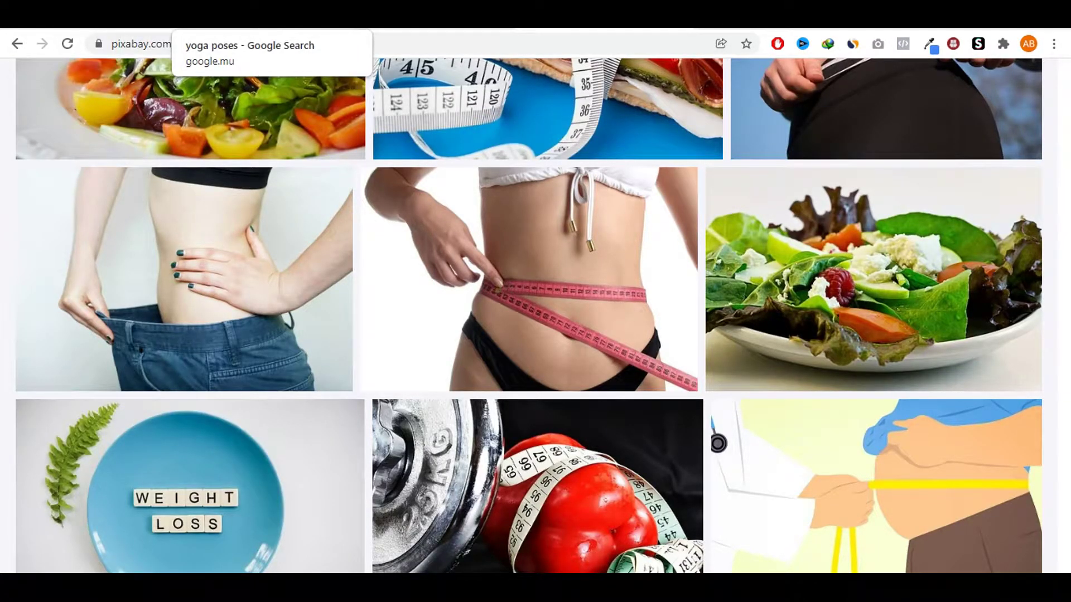
Return to the Pexels smoothie results and look further through the photos for pin images.
left_click(223, 16)
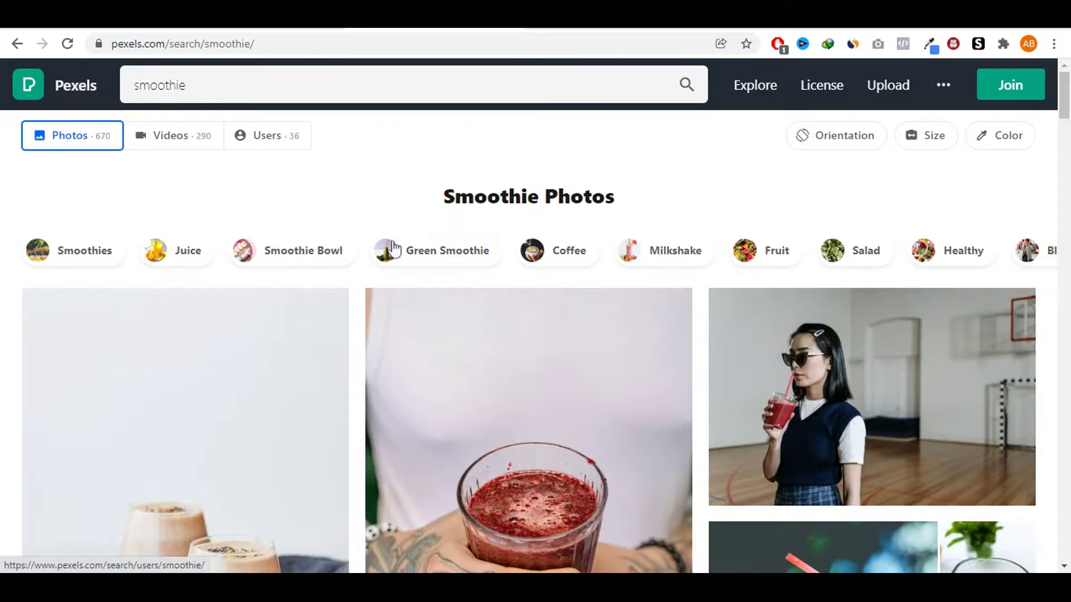
scroll(457, 339, "down", 8)
scroll(456, 339, "down", 15)
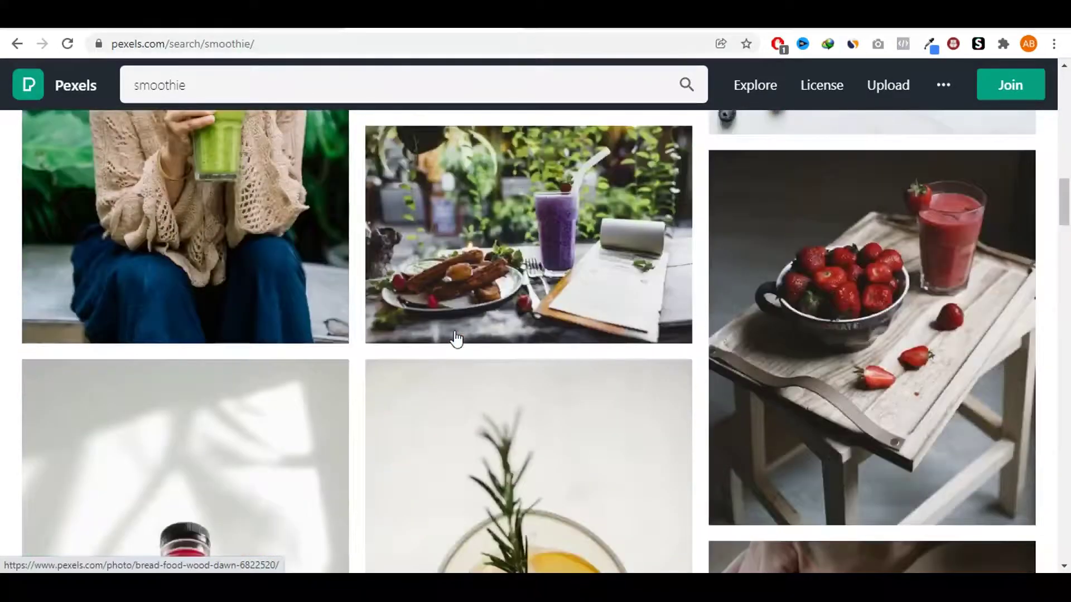
scroll(456, 339, "down", 10)
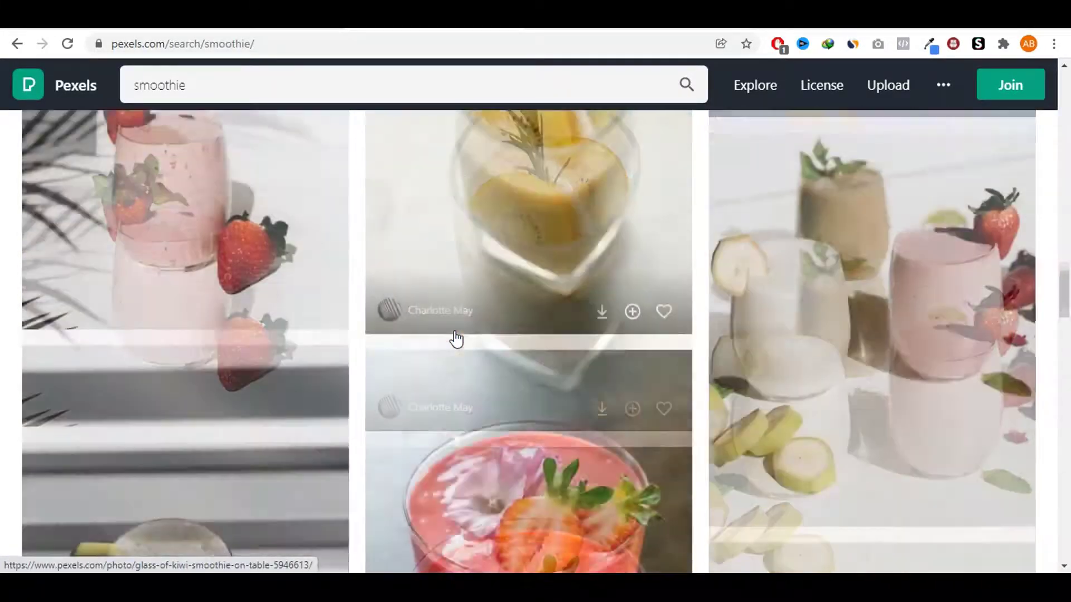
scroll(451, 340, "up", 3)
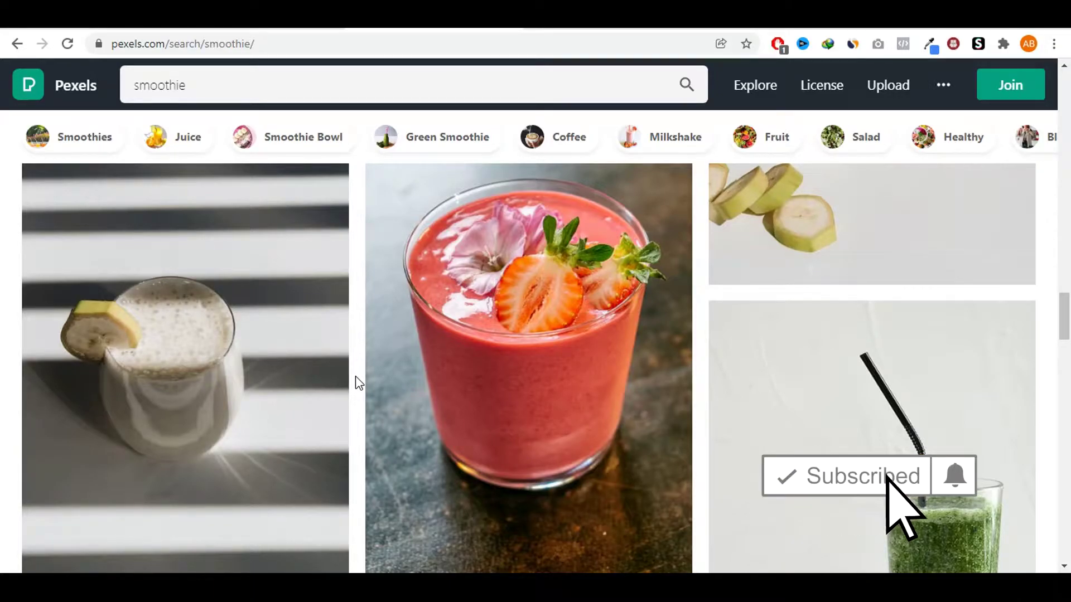
scroll(356, 377, "down", 3)
scroll(356, 377, "up", 5)
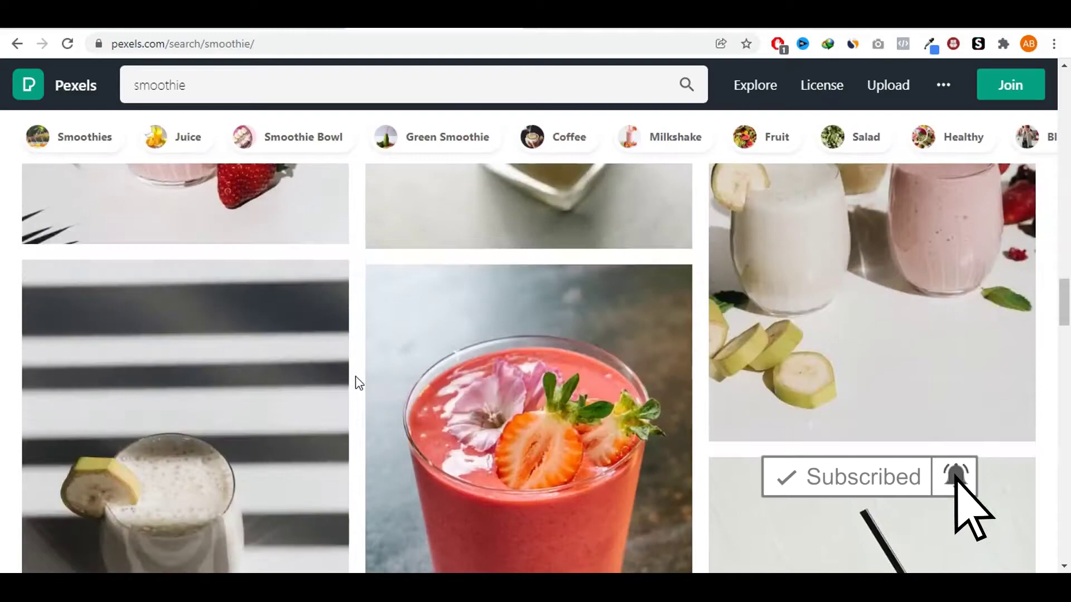
Open the strawberry smoothie photo with the flower garnish on Pexels and save the image to the computer.
scroll(355, 377, "down", 3)
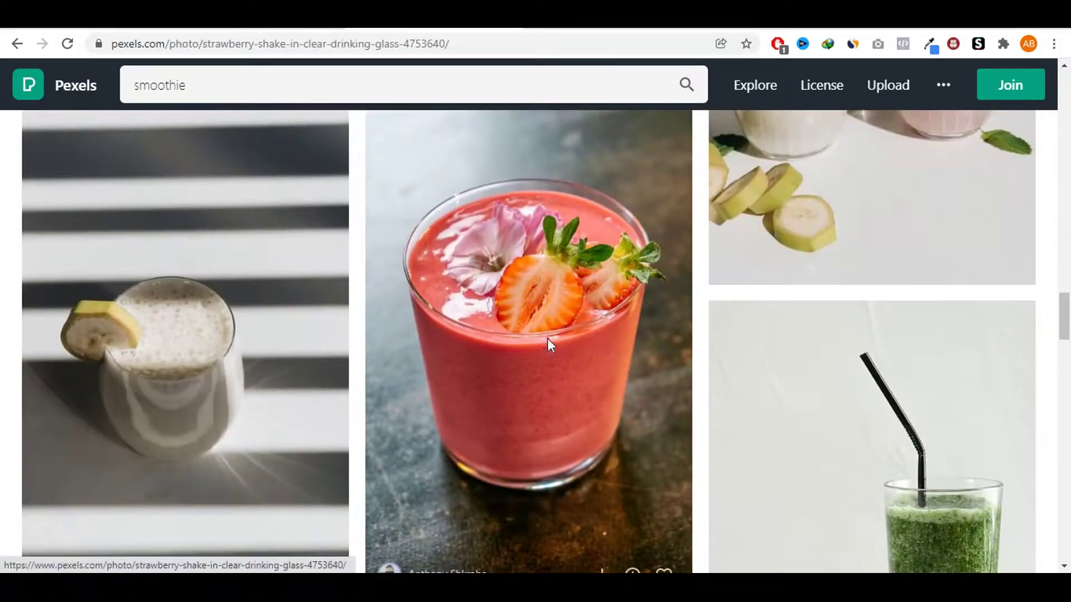
left_click(547, 338)
right_click(547, 338)
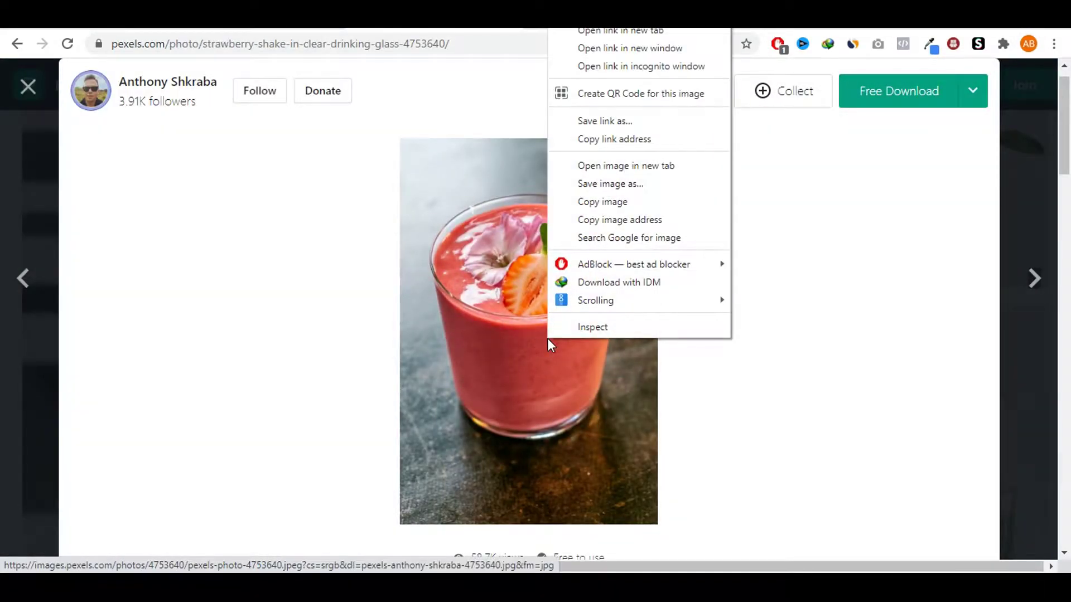
left_click(611, 183)
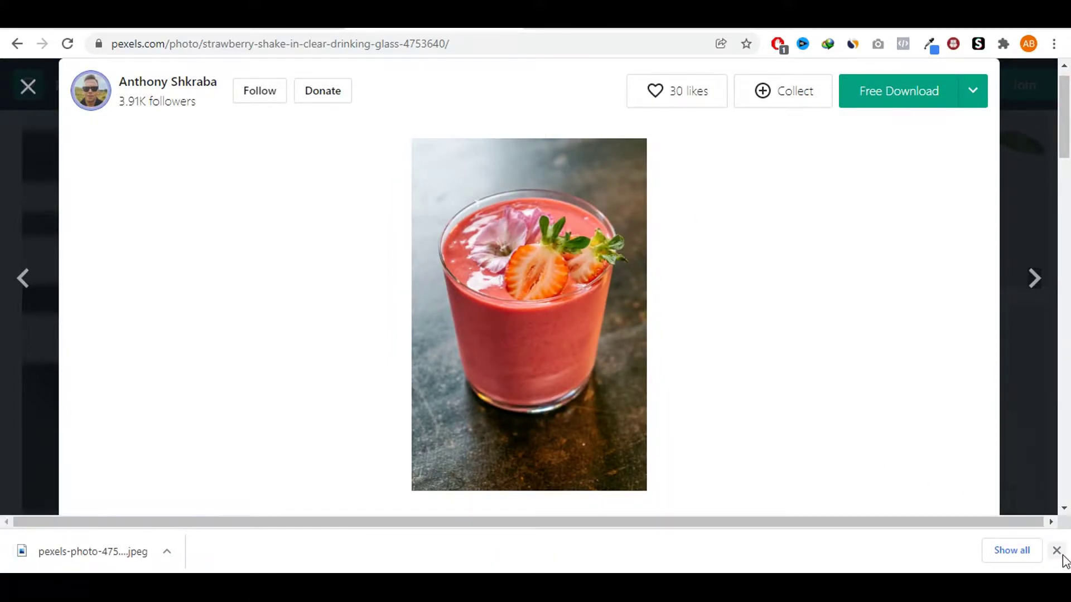
left_click(1057, 551)
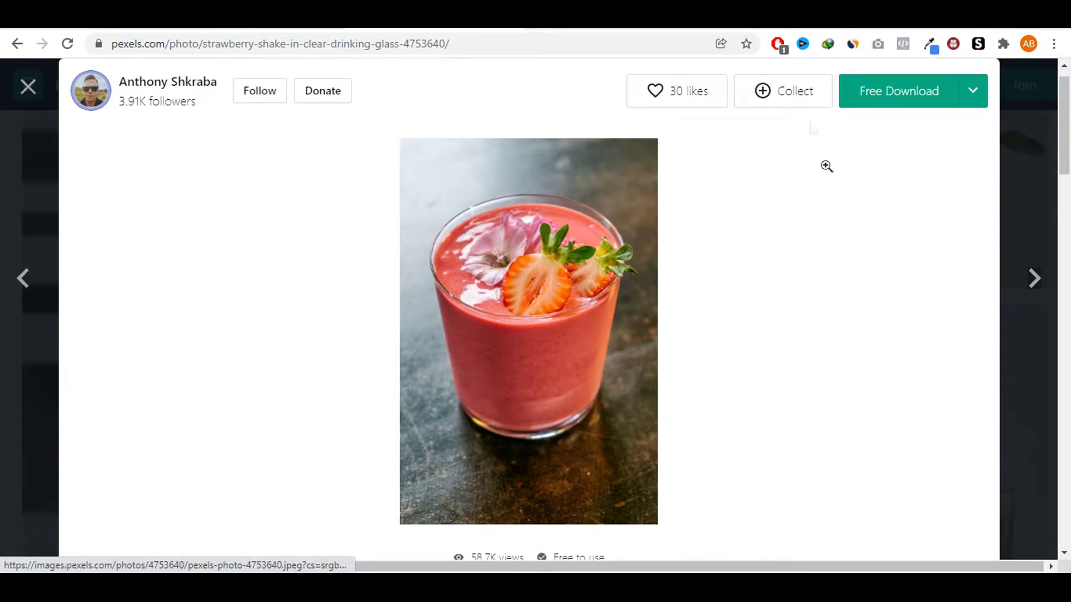
Switch to Canva, search for "pinterest" and open the Pinterest Pin (1080 x 1920) templates.
key("ctrl+Tab")
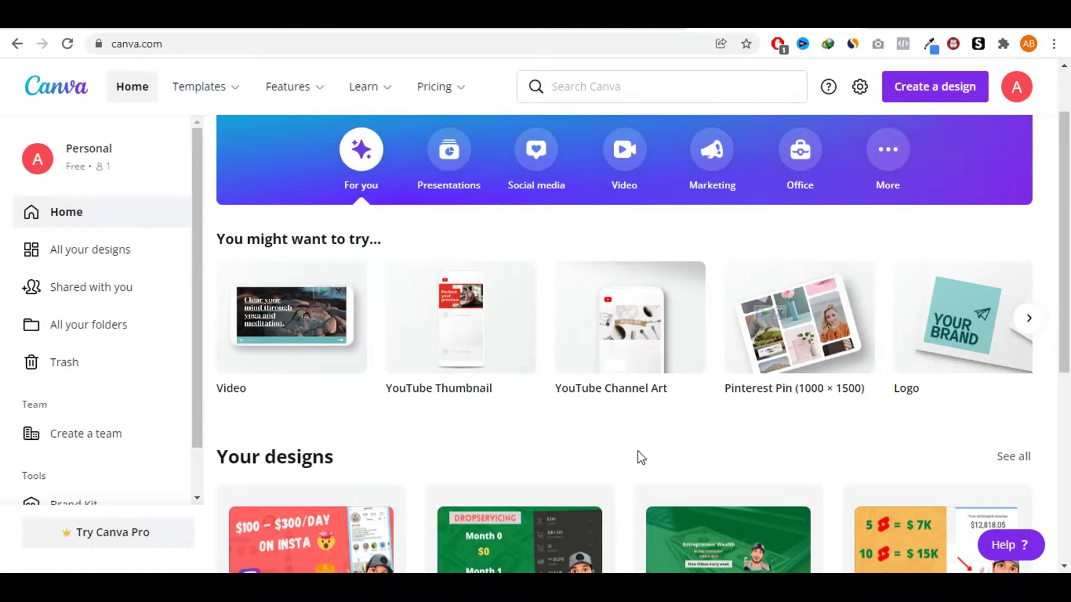
scroll(639, 457, "up", 2)
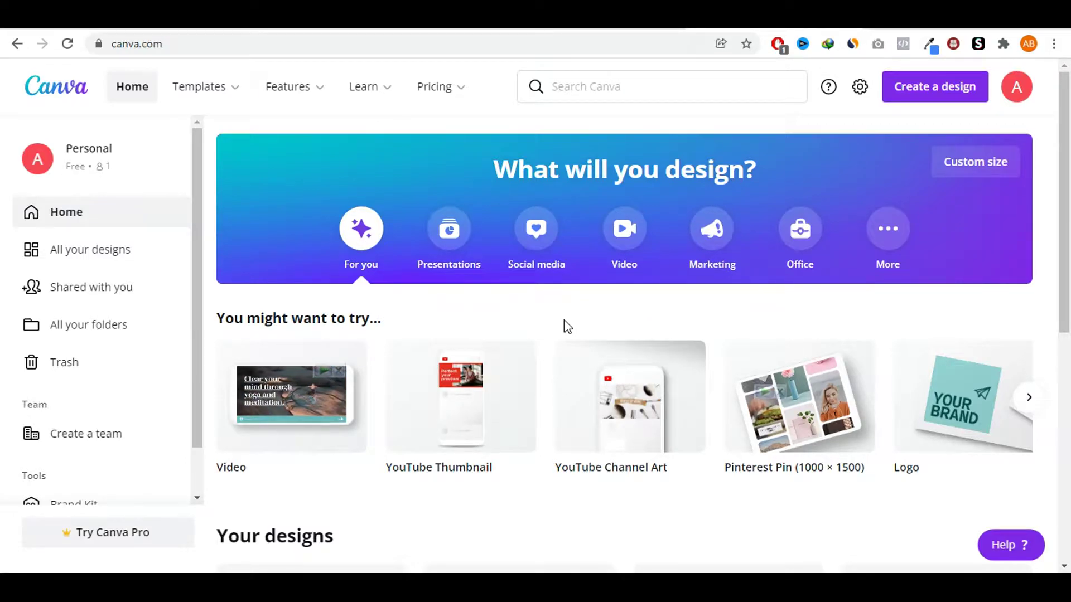
mouse_move(442, 96)
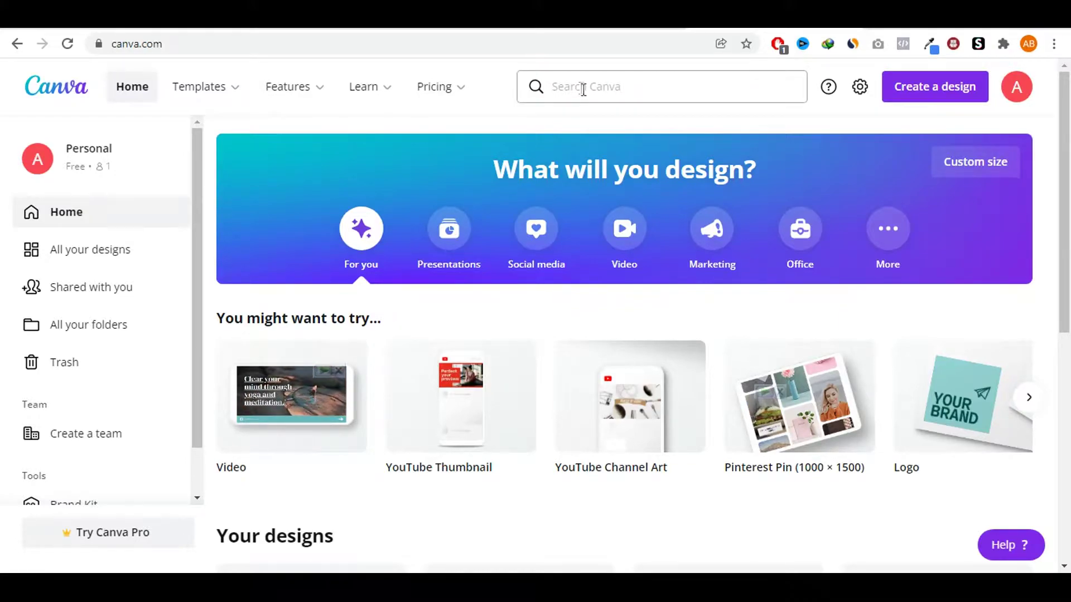
left_click(560, 88)
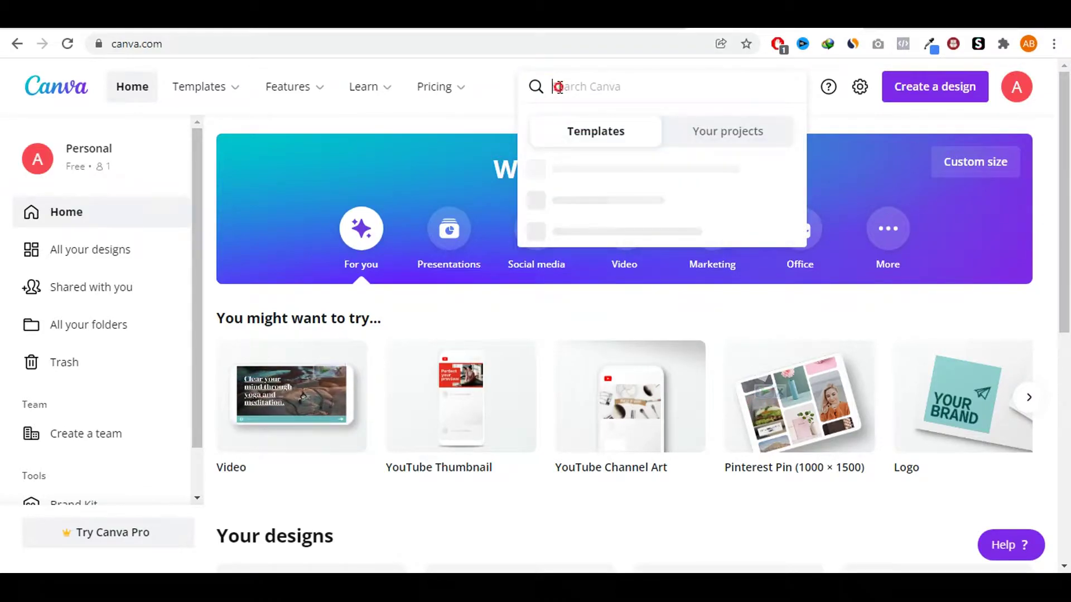
type("pinterest")
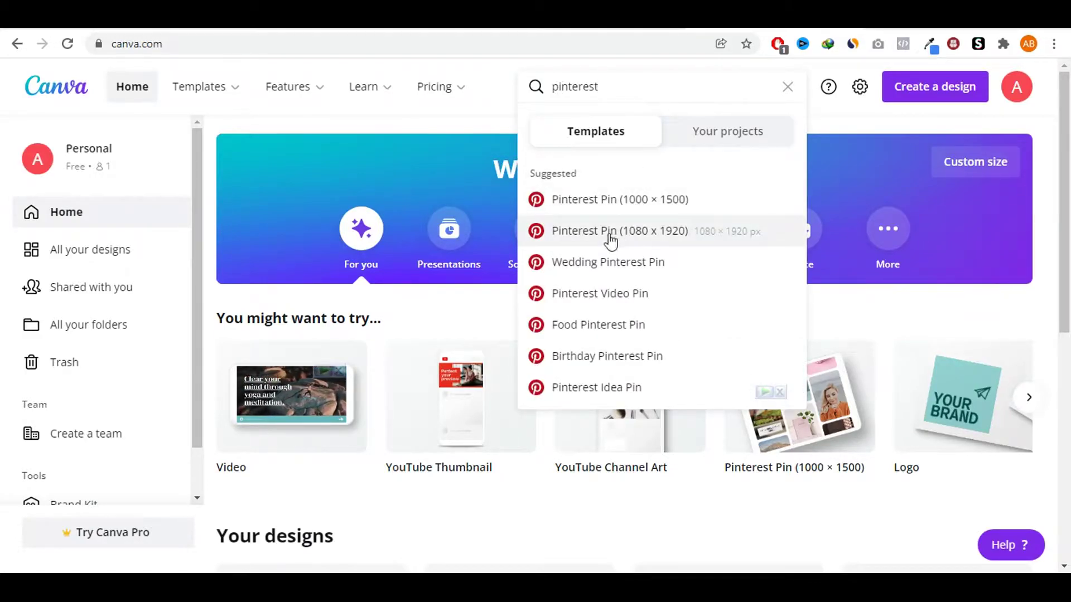
left_click(677, 241)
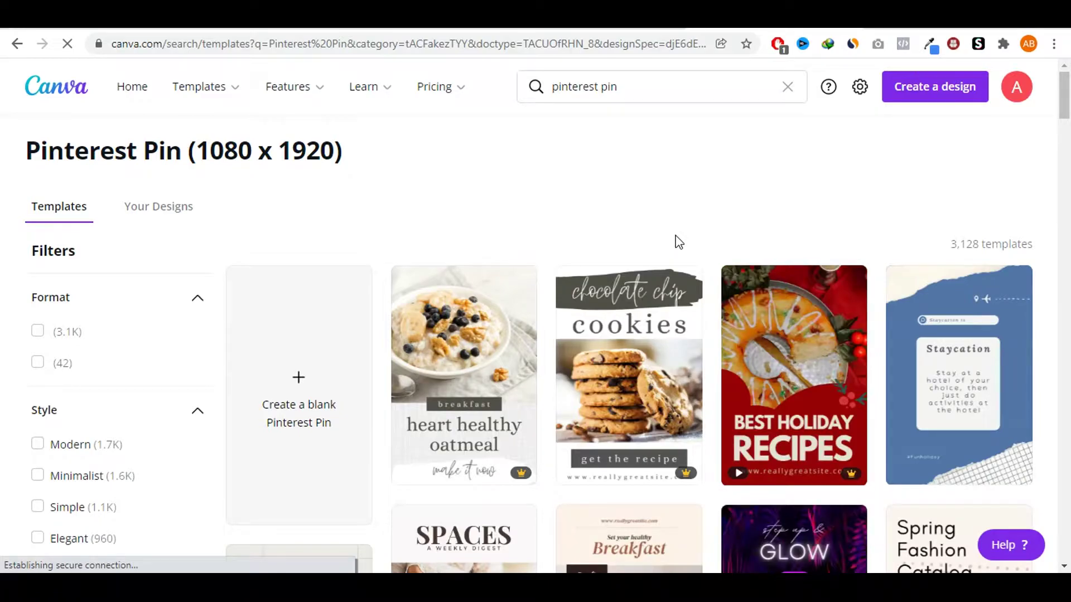
Look through the Pinterest pin templates and create a blank Pinterest pin.
scroll(686, 251, "down", 1)
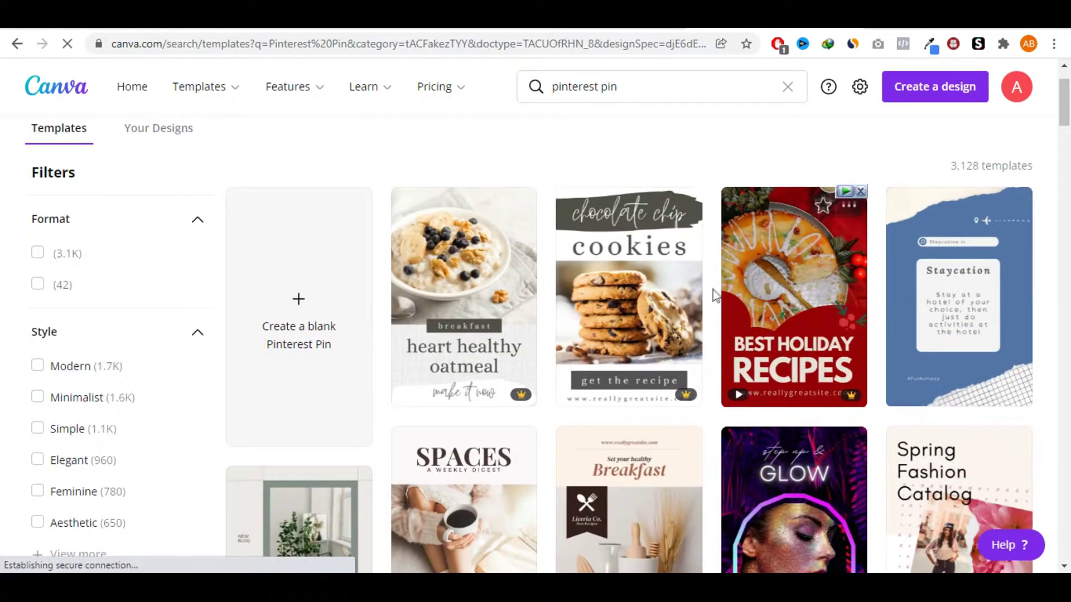
scroll(713, 296, "down", 10)
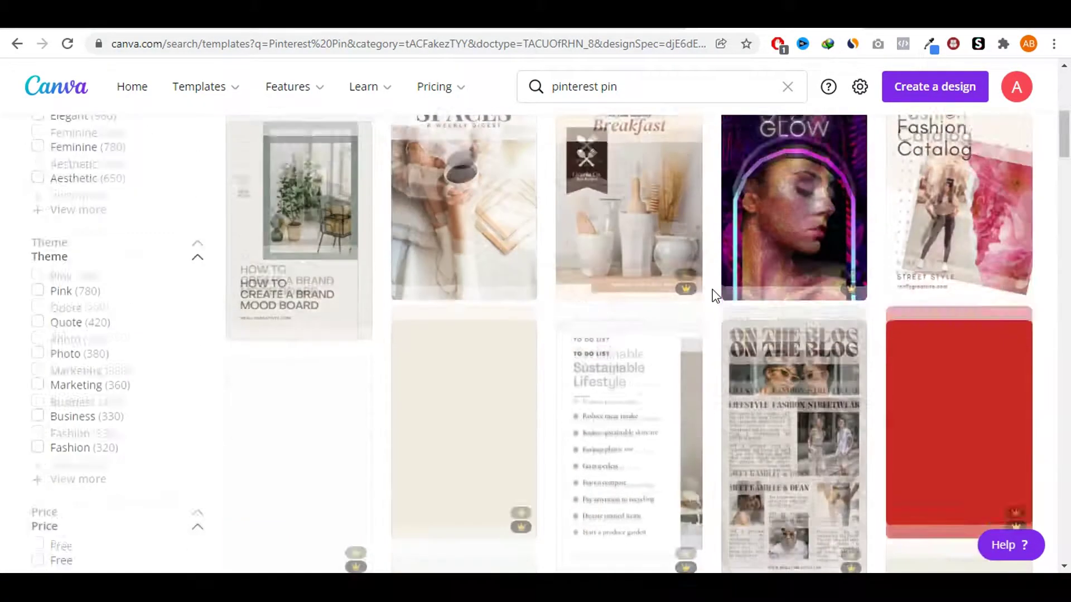
scroll(716, 295, "up", 10)
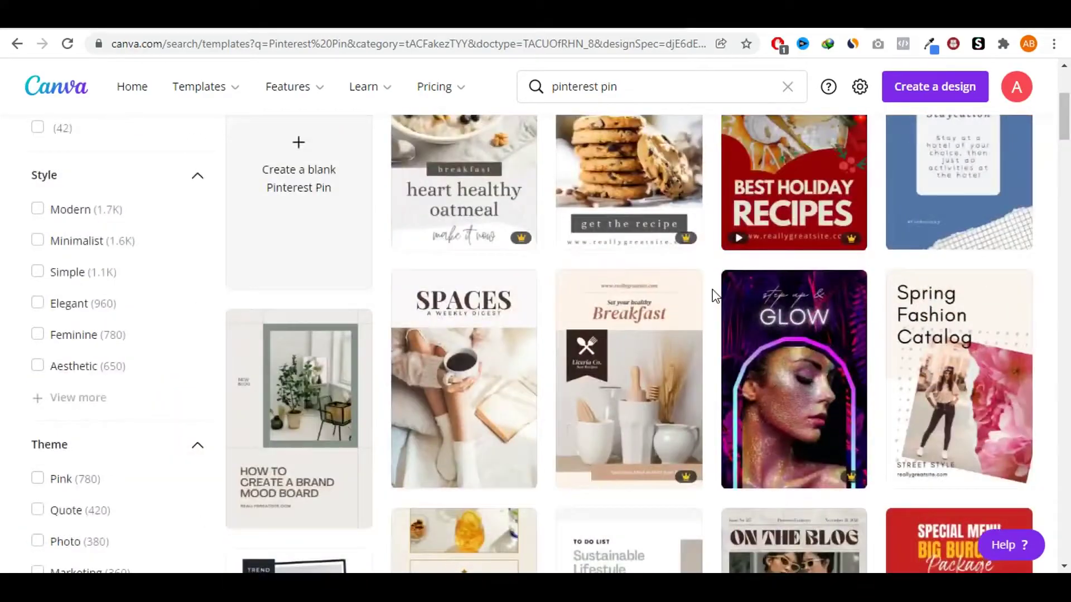
left_click(300, 435)
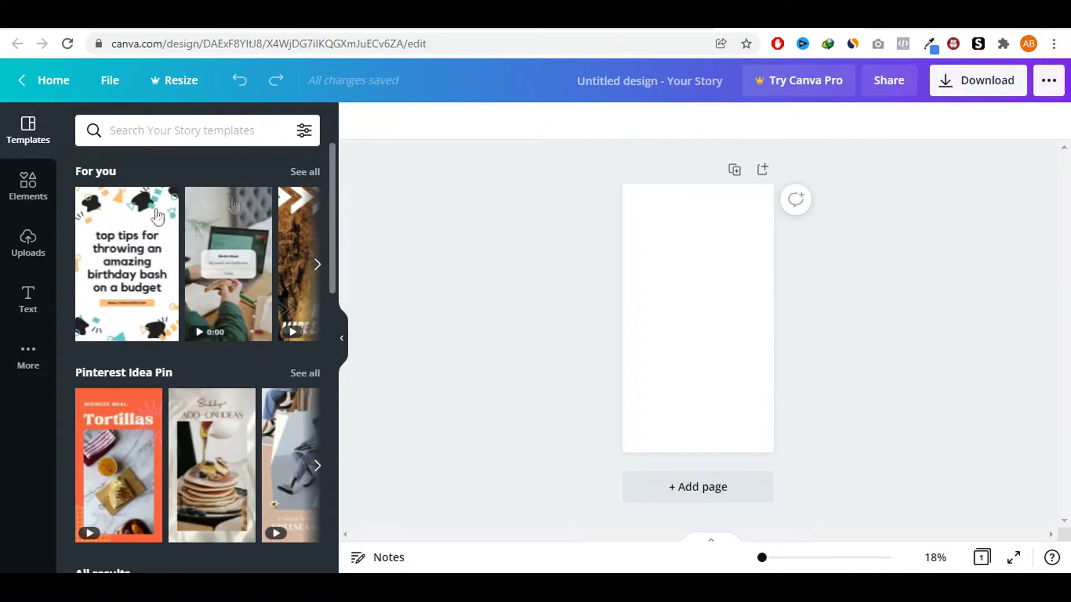
Upload the saved strawberry smoothie photo to the Canva image uploads.
left_click(35, 252)
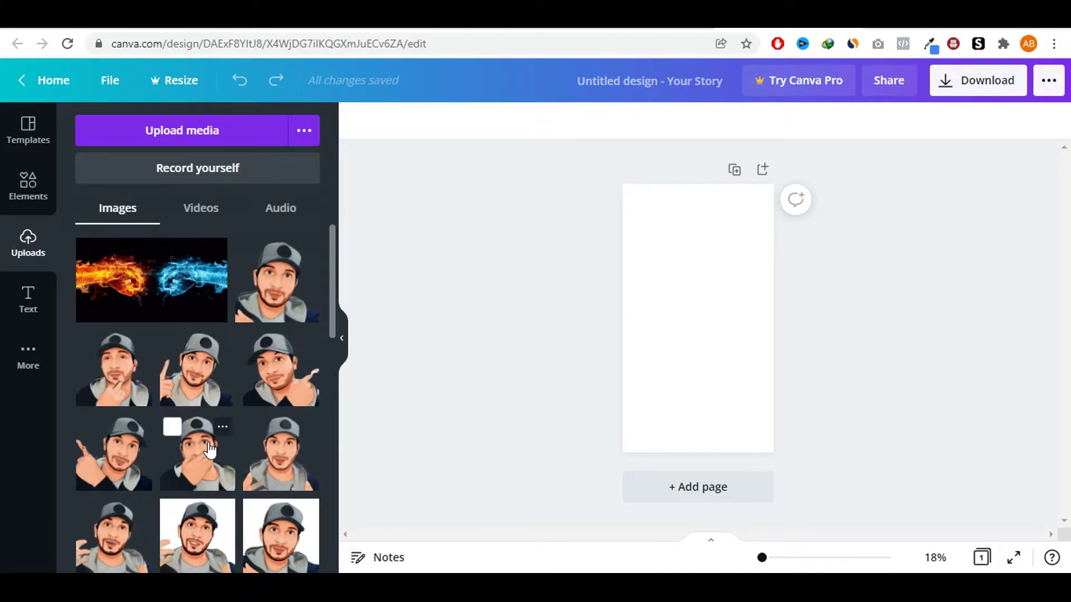
left_click(206, 137)
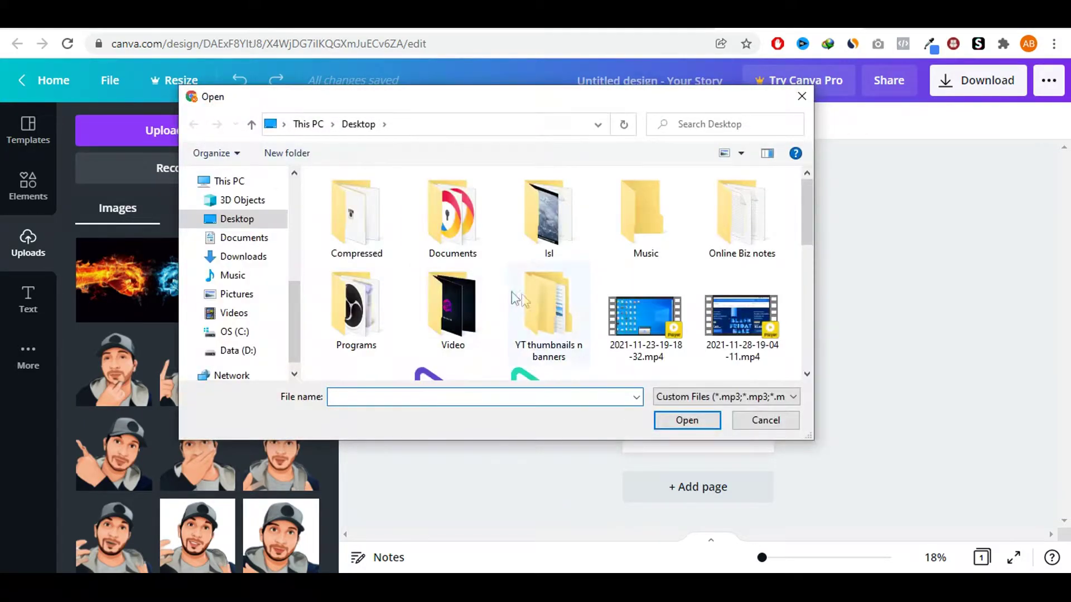
scroll(516, 299, "down", 3)
double_click(645, 209)
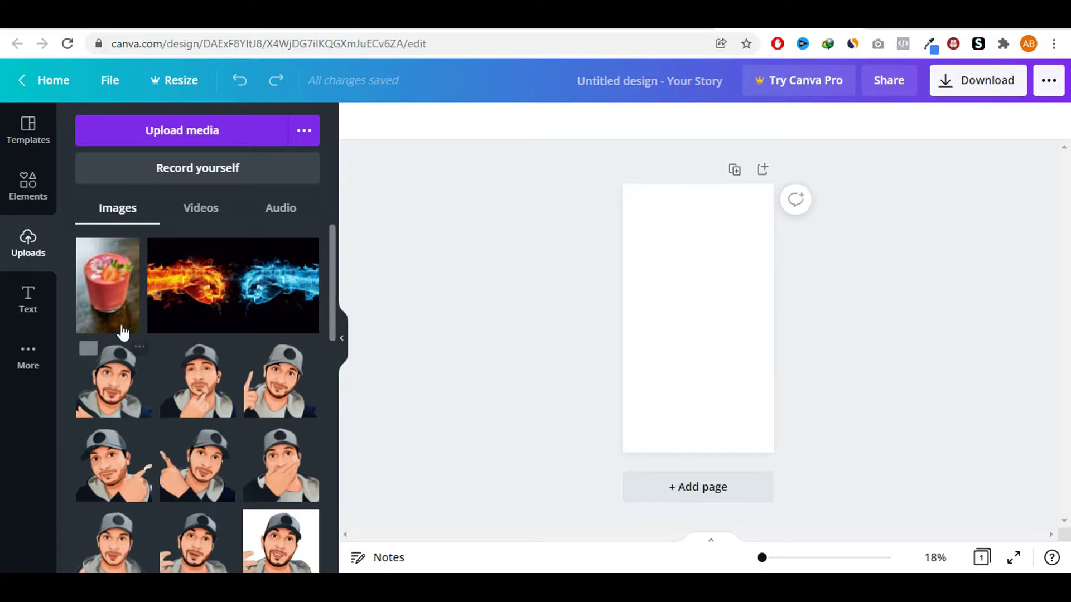
Place the smoothie photo on the blank page and scale it to cover the full page height.
left_click_drag(106, 297, 692, 295)
left_click_drag(682, 337, 654, 290)
left_click_drag(708, 312, 784, 471)
left_click_drag(745, 428, 739, 429)
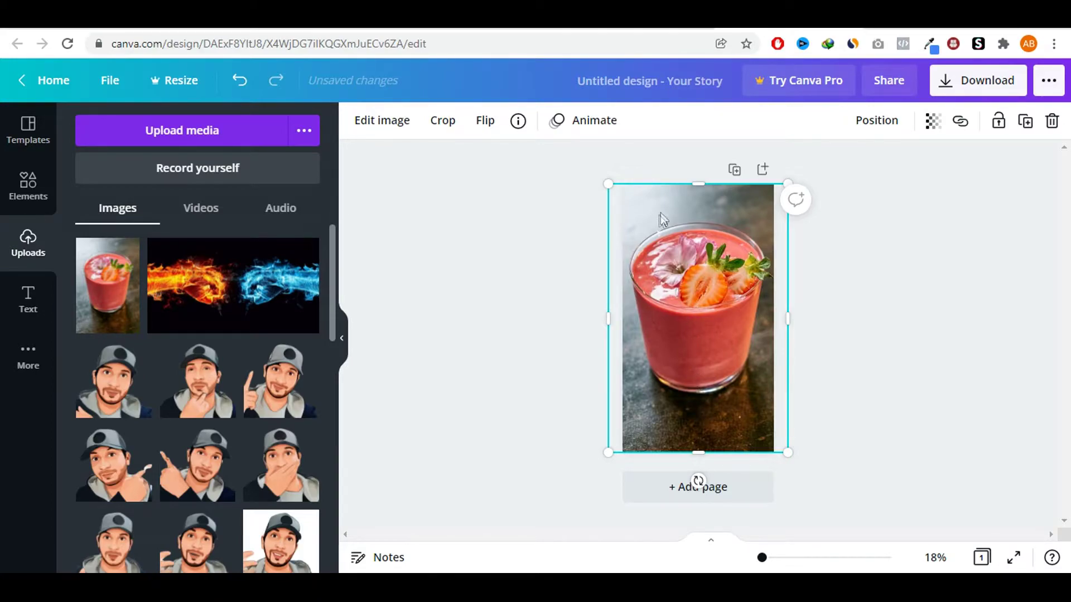
Enlarge the smoothie photo beyond the page edges and reposition it so the glass fills the pin's width.
left_click_drag(786, 452, 811, 488)
mouse_move(701, 424)
left_mouse_down()
mouse_move(689, 416)
mouse_move(691, 432)
left_mouse_up()
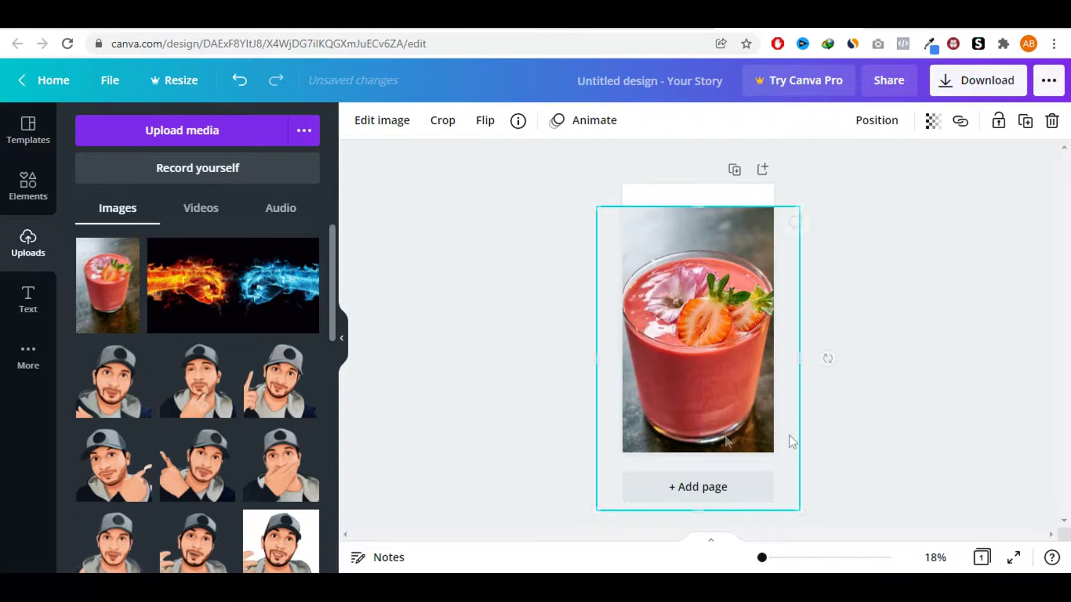
left_click(925, 389)
left_click(710, 327)
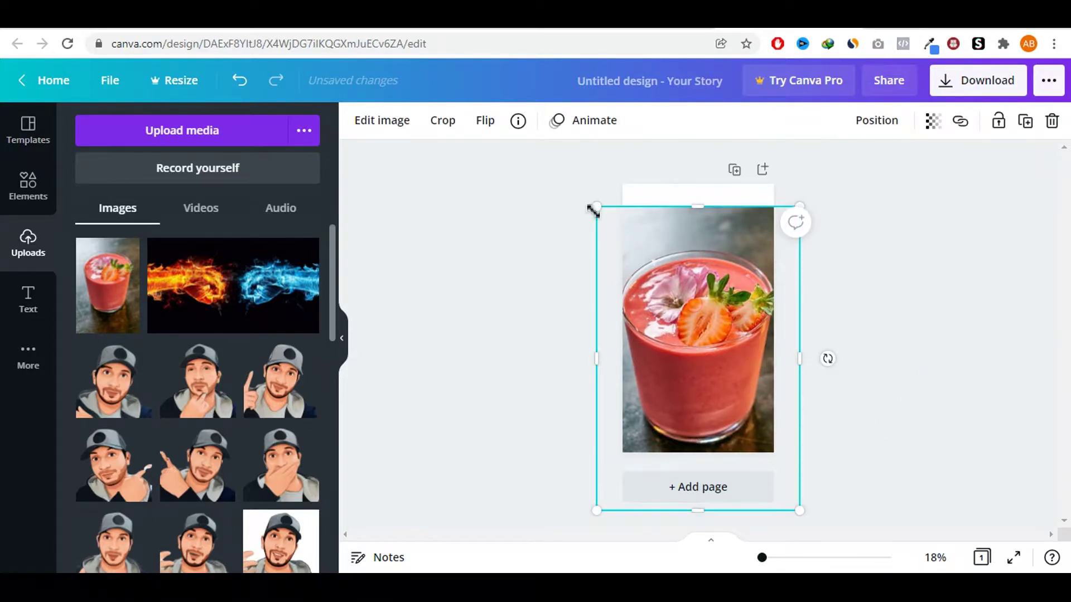
left_click_drag(589, 207, 574, 189)
mouse_move(717, 336)
left_mouse_down()
mouse_move(721, 344)
mouse_move(720, 334)
left_mouse_up()
left_click_drag(806, 510, 804, 514)
left_click(842, 368)
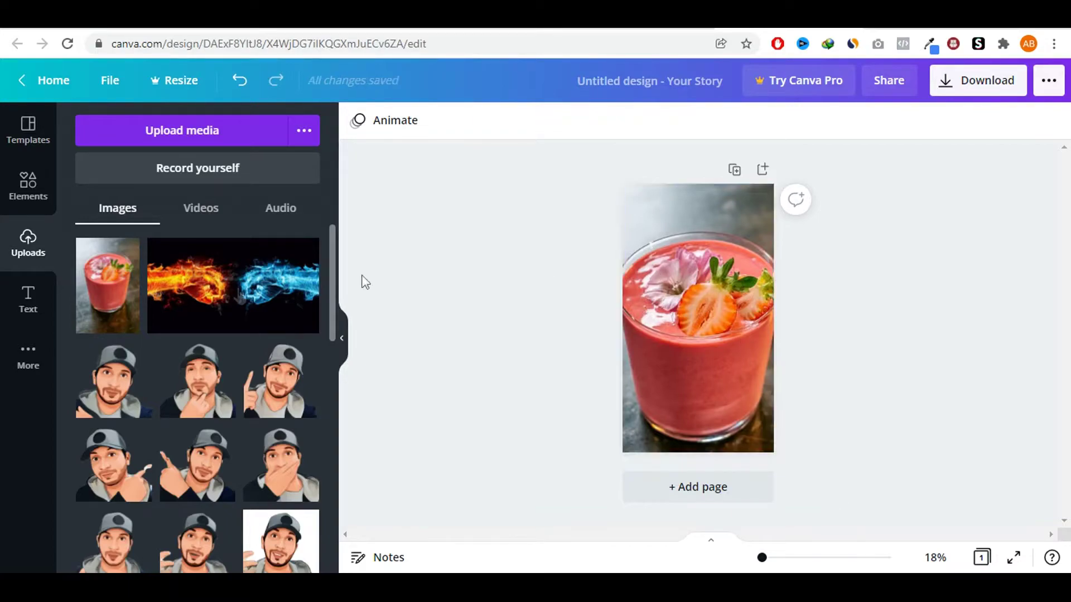
Add the heading "10 Secret Weight Loss Smoothies" at about size 81 and center it above the glass.
left_click(25, 306)
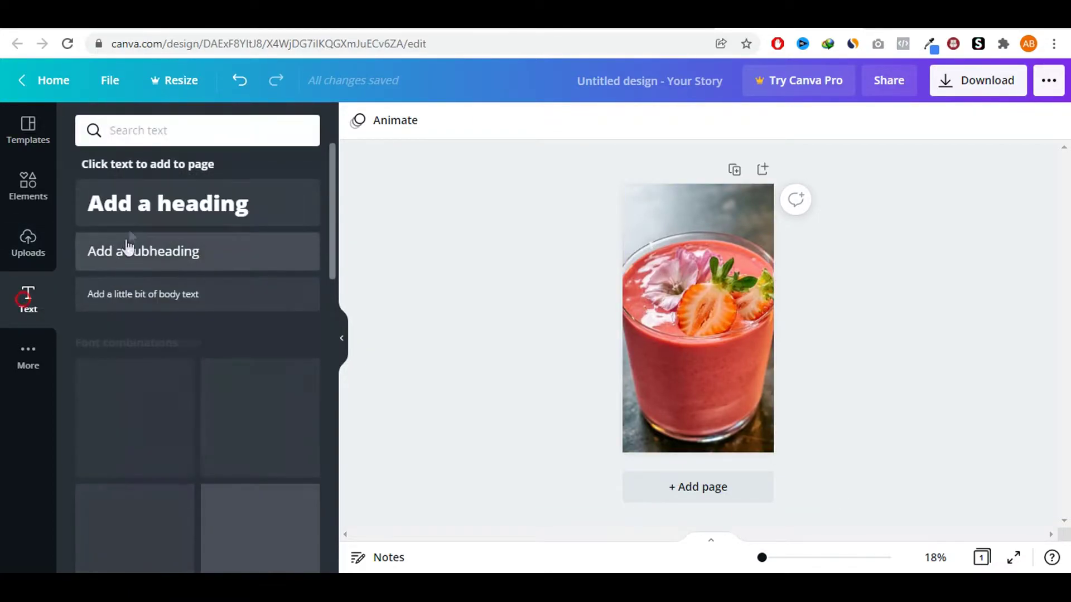
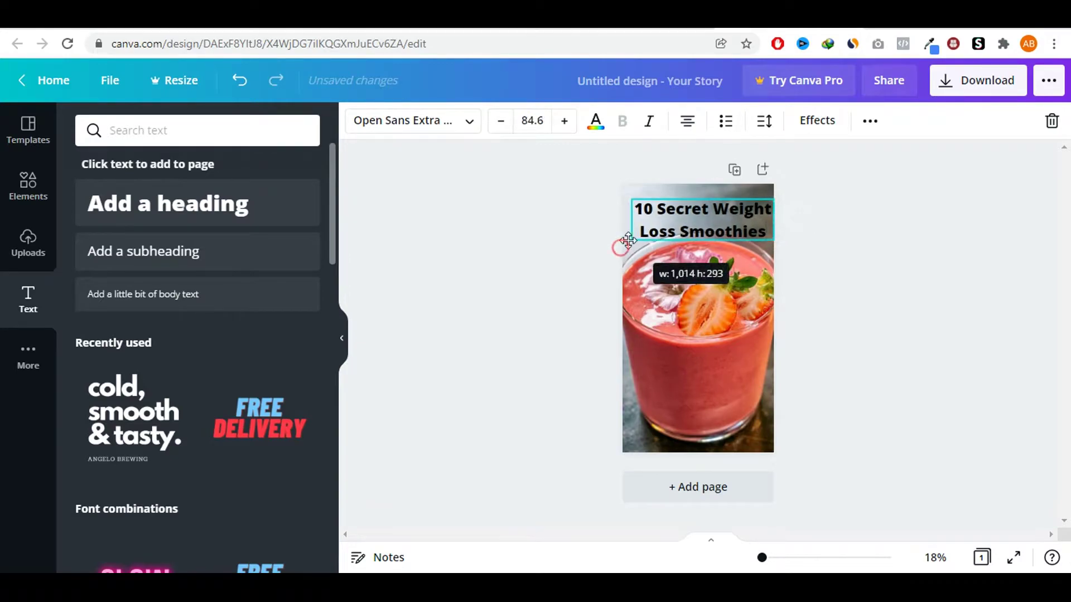
left_click(678, 269)
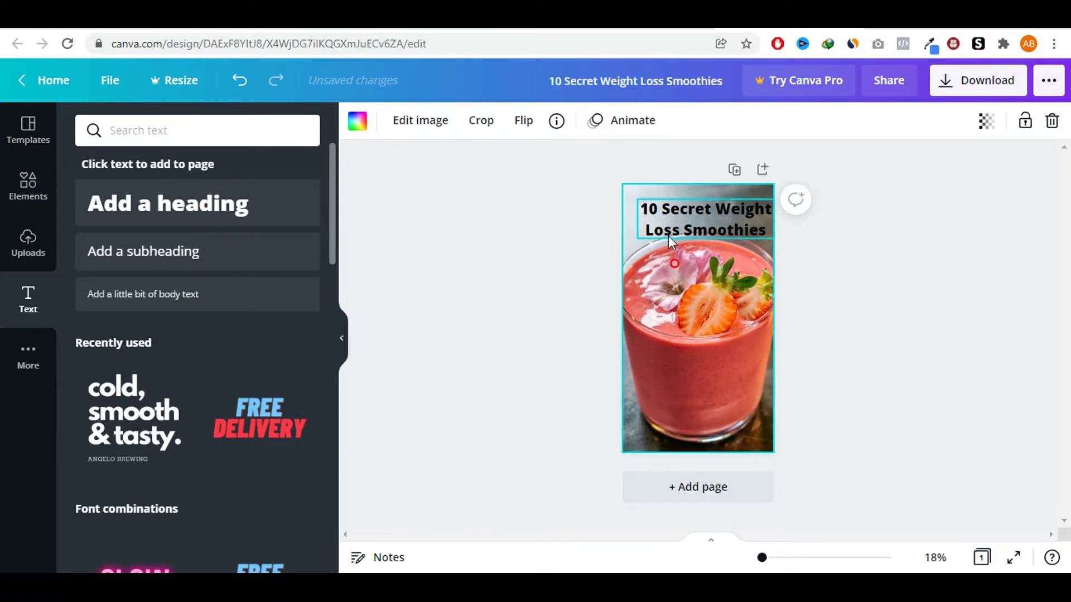
left_click(653, 229)
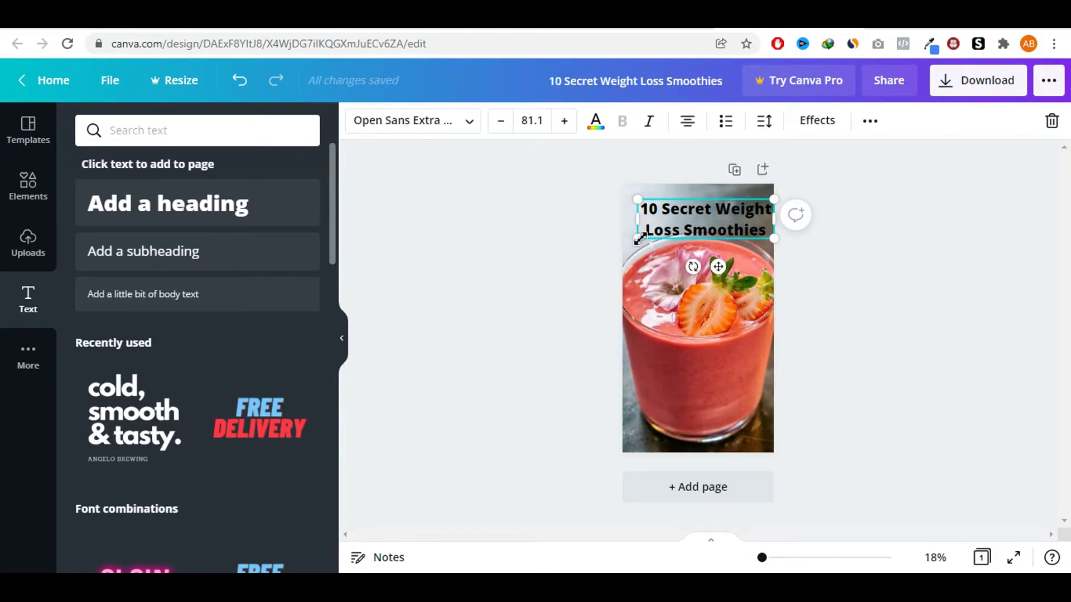
left_click_drag(701, 206, 692, 201)
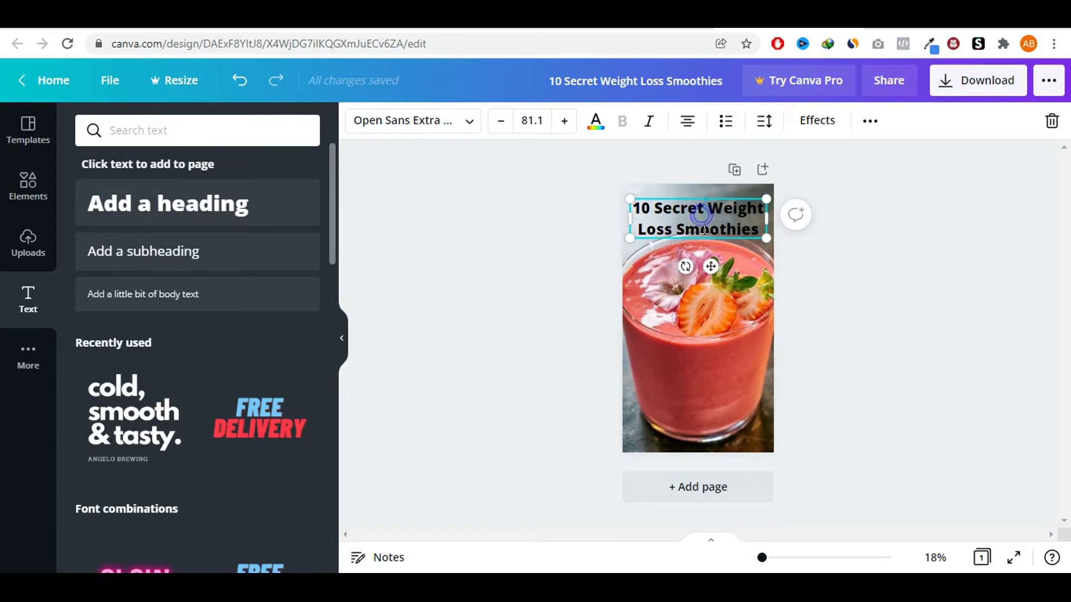
Try several grey and red shades on the heading text and set its color to the default coral red.
left_click(595, 122)
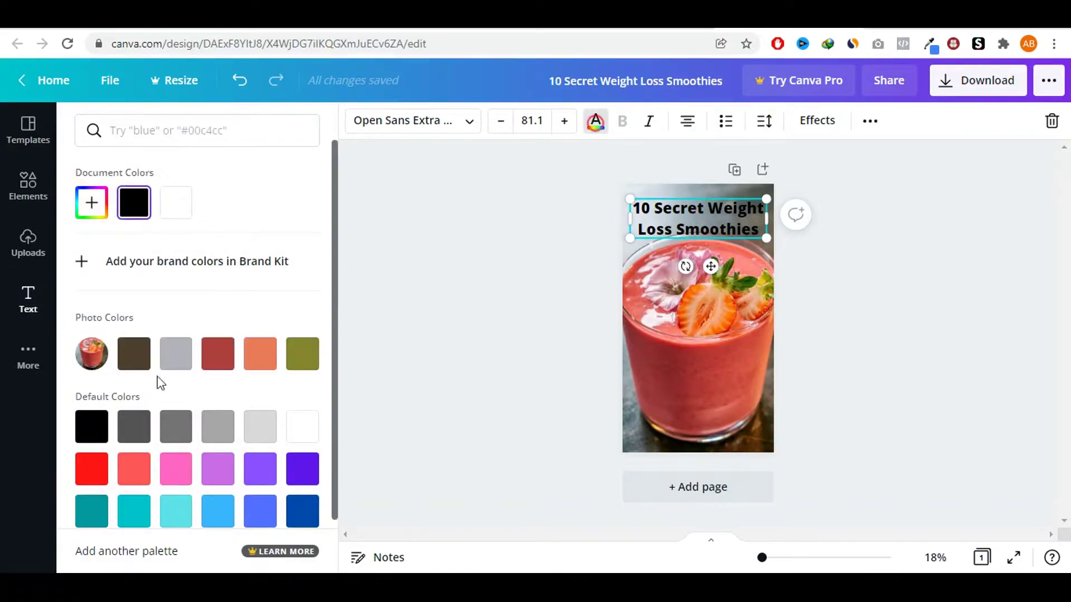
left_click(132, 435)
left_click(170, 431)
left_click(265, 435)
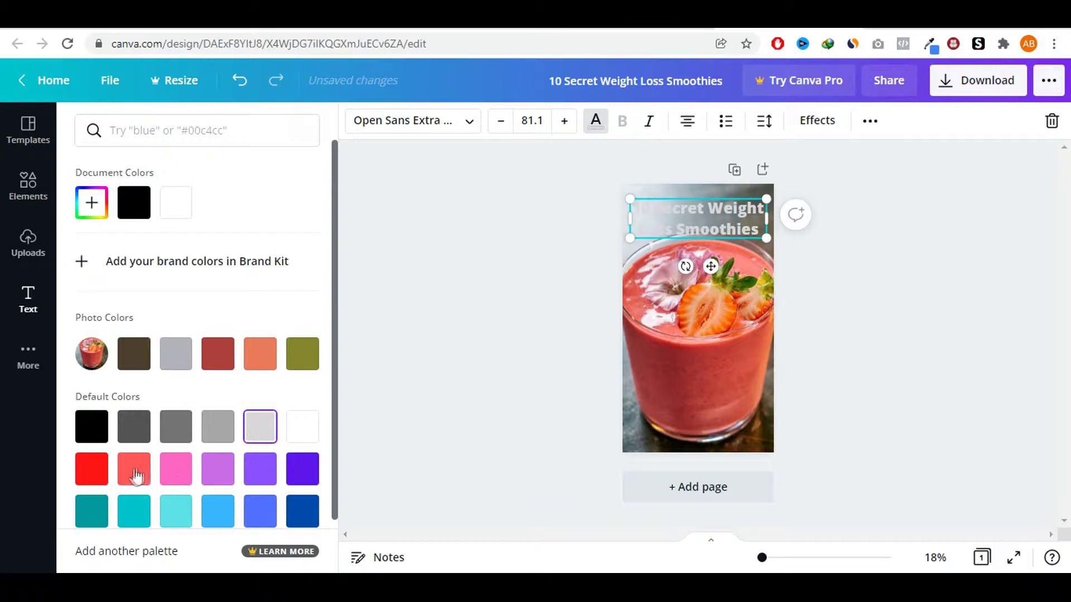
left_click(89, 469)
left_click(135, 470)
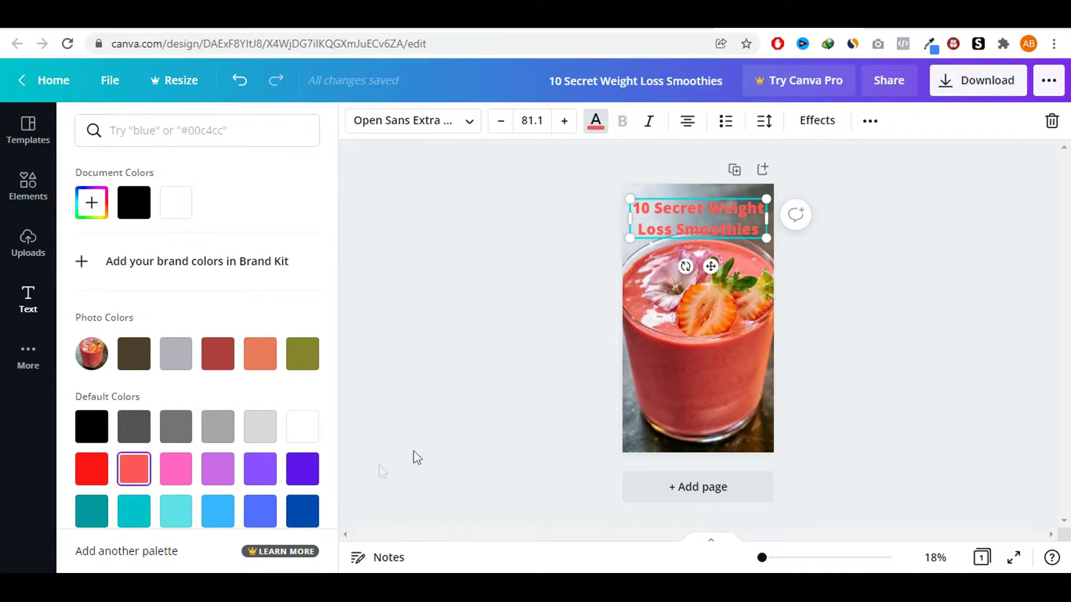
Compare text effects on the heading and apply Echo with offset 52 and direction -54.
left_click(822, 126)
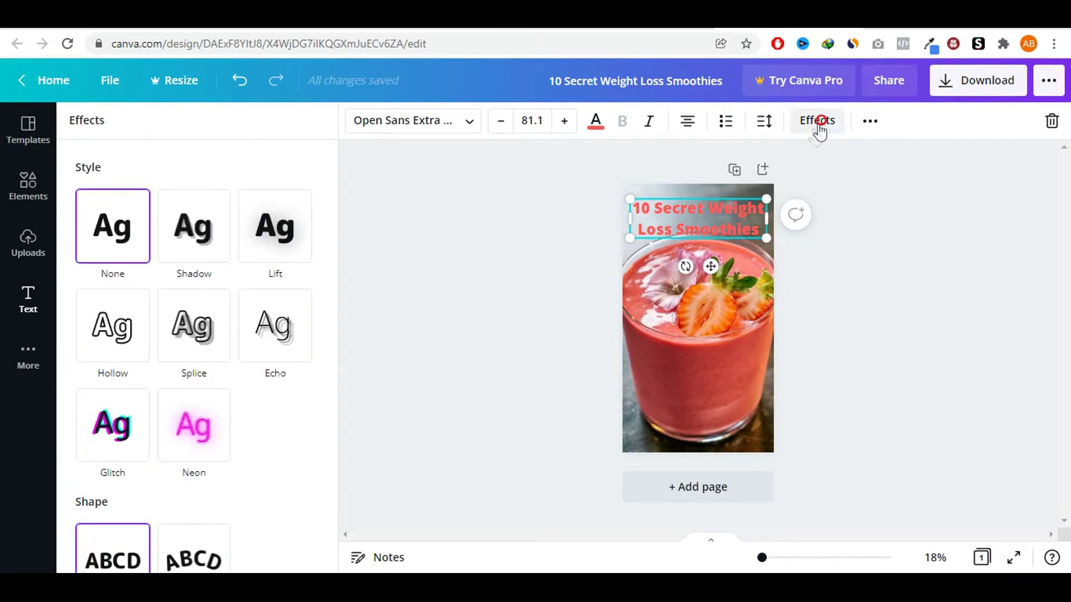
left_click(124, 333)
left_click(191, 327)
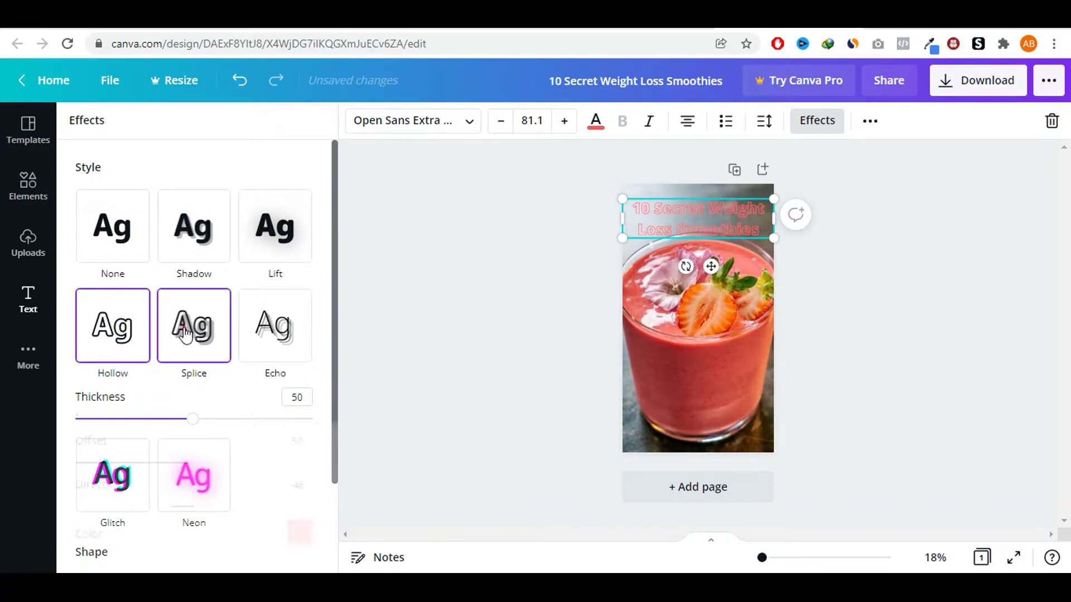
left_click(287, 336)
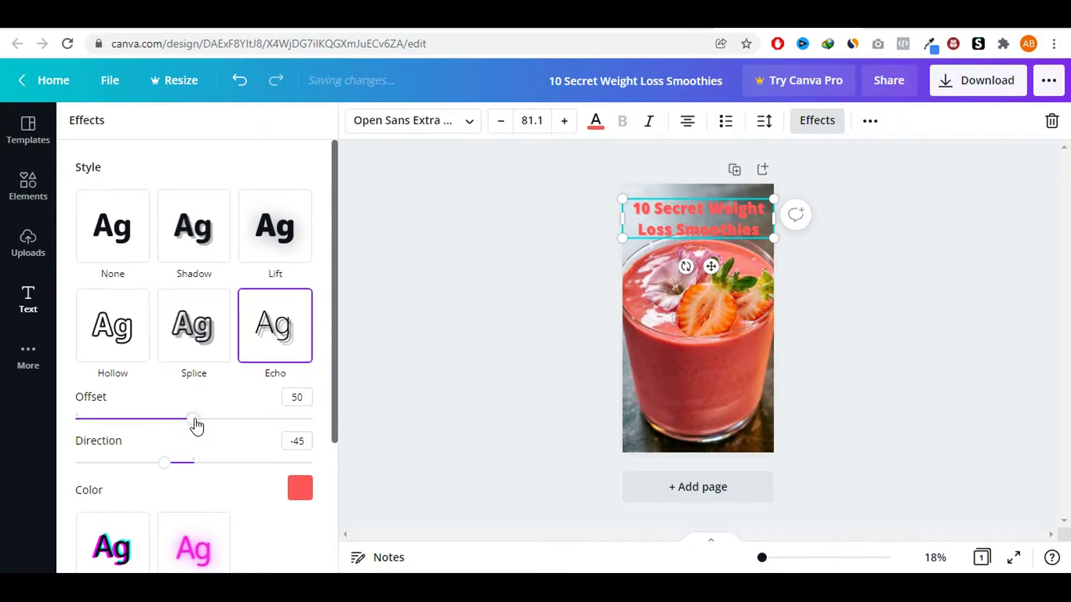
mouse_move(196, 426)
left_mouse_down()
mouse_move(284, 427)
mouse_move(198, 425)
left_mouse_up()
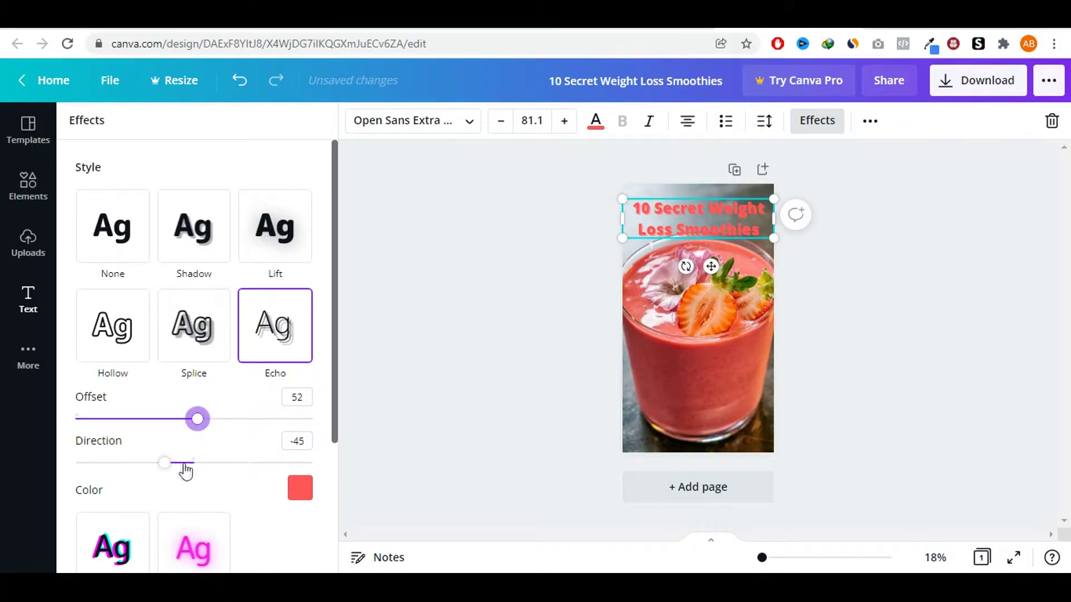
mouse_move(163, 465)
left_mouse_down()
mouse_move(119, 467)
mouse_move(236, 466)
mouse_move(158, 463)
left_mouse_up()
Set the color of the heading's Echo effect to the default light grey.
scroll(232, 399, "down", 5)
scroll(234, 426, "up", 4)
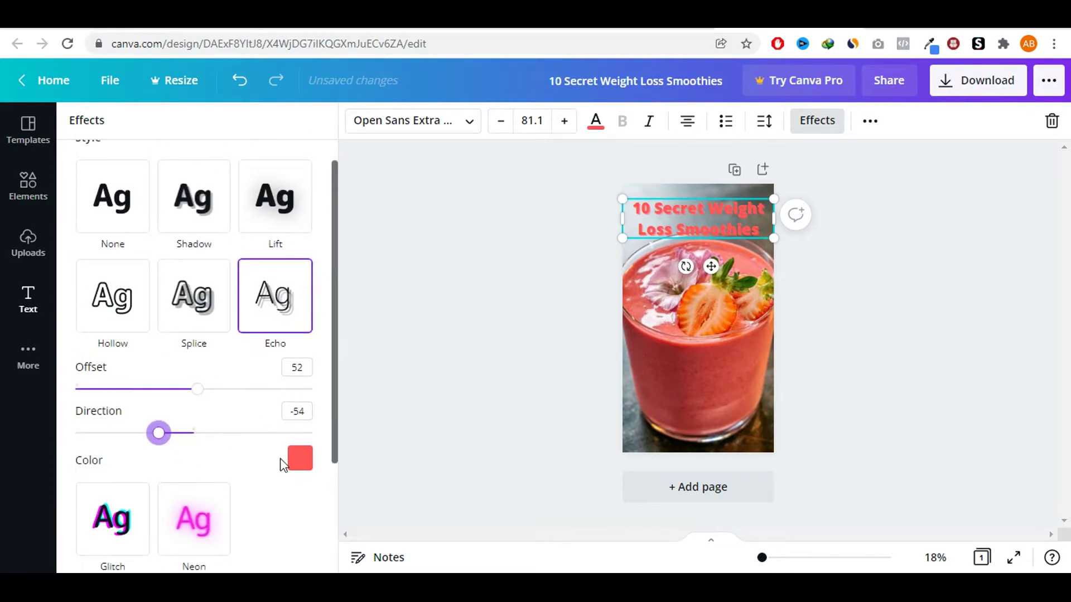
left_click(300, 458)
left_click(244, 304)
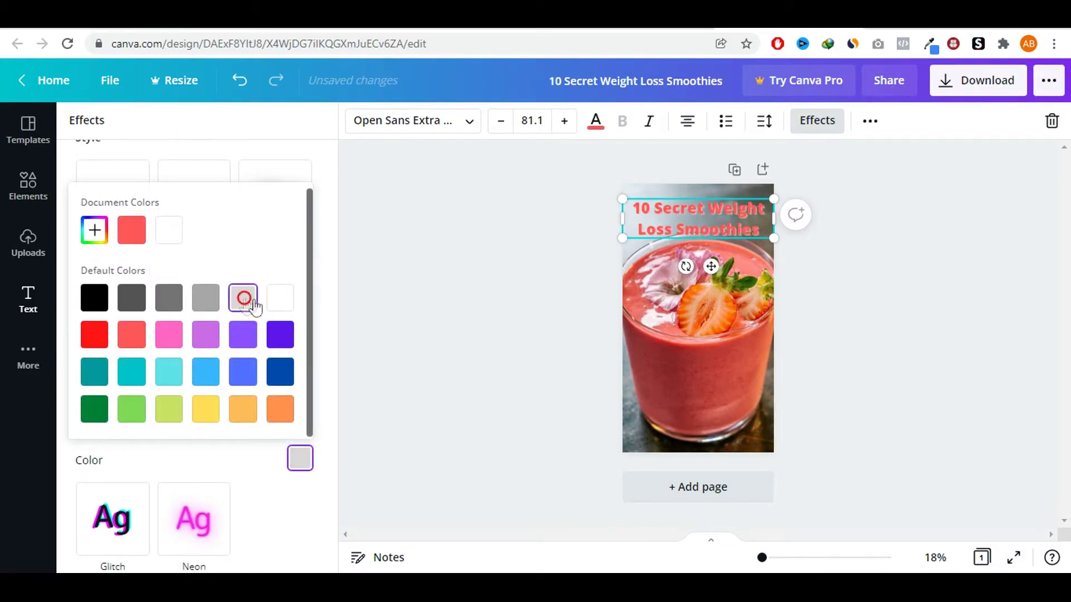
Set the heading's Echo color to white, shrink the text to about size 77.9 and reposition it centered above the glass.
left_click(282, 307)
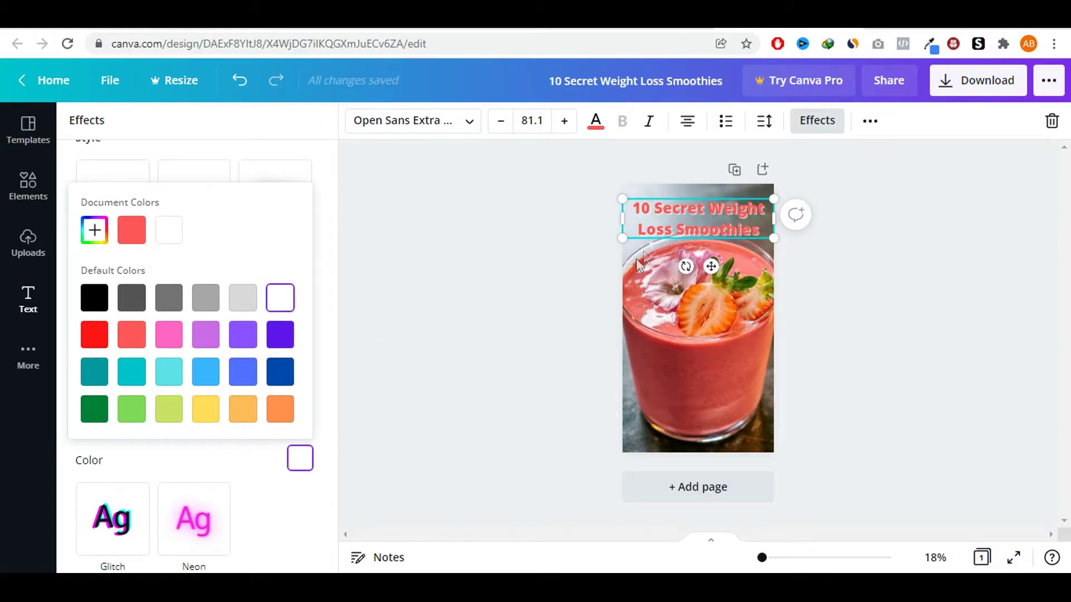
key("Escape")
left_click_drag(623, 237, 684, 228)
left_click(676, 283)
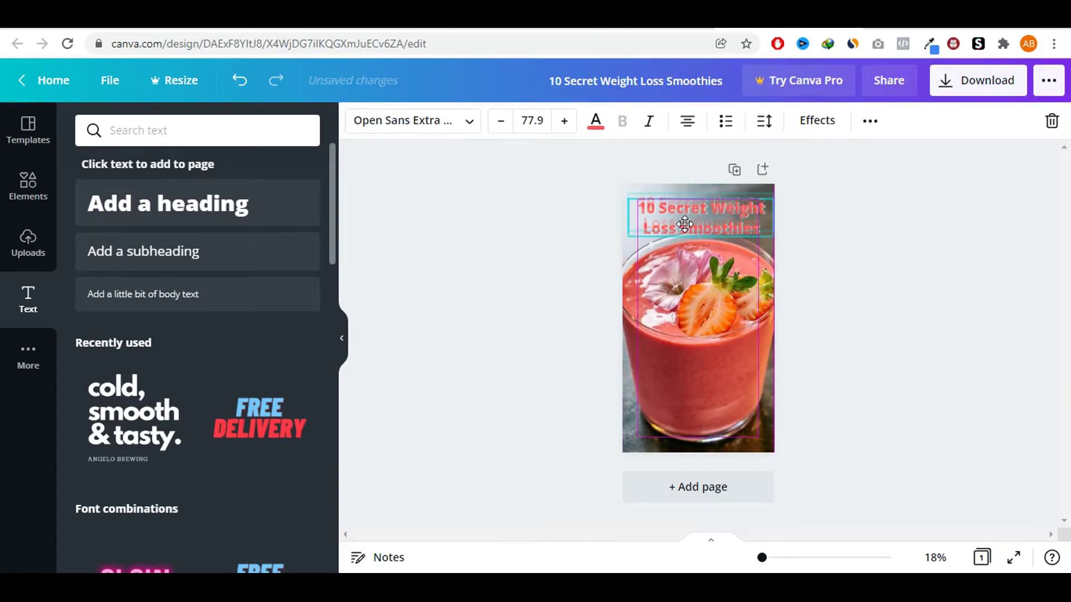
left_click(681, 226)
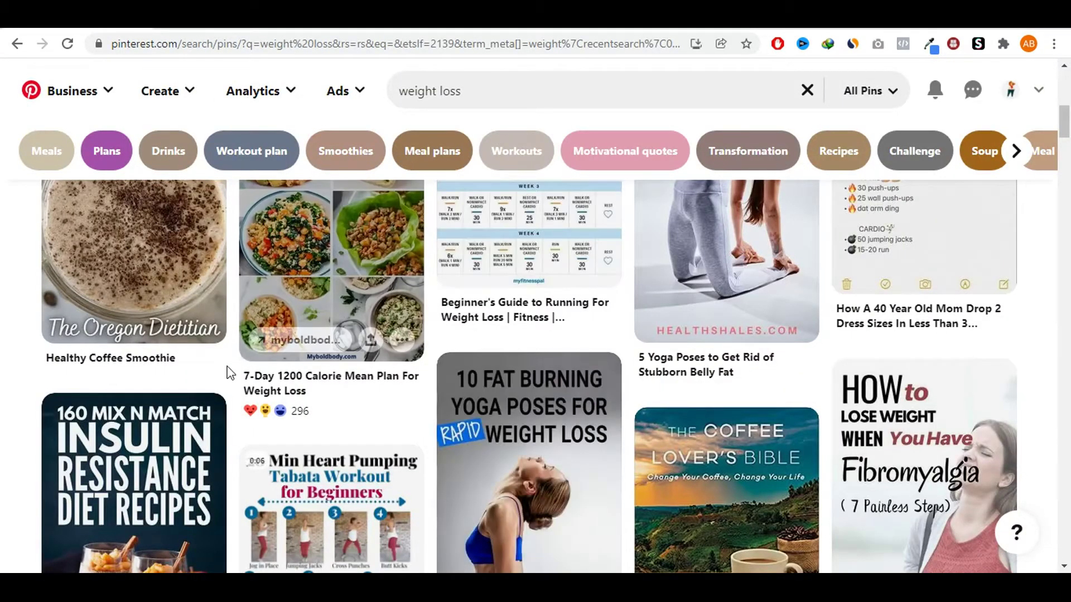
Switch to Pinterest and browse the "weight loss" pins to examine how their titles and images are designed.
scroll(235, 363, "down", 6)
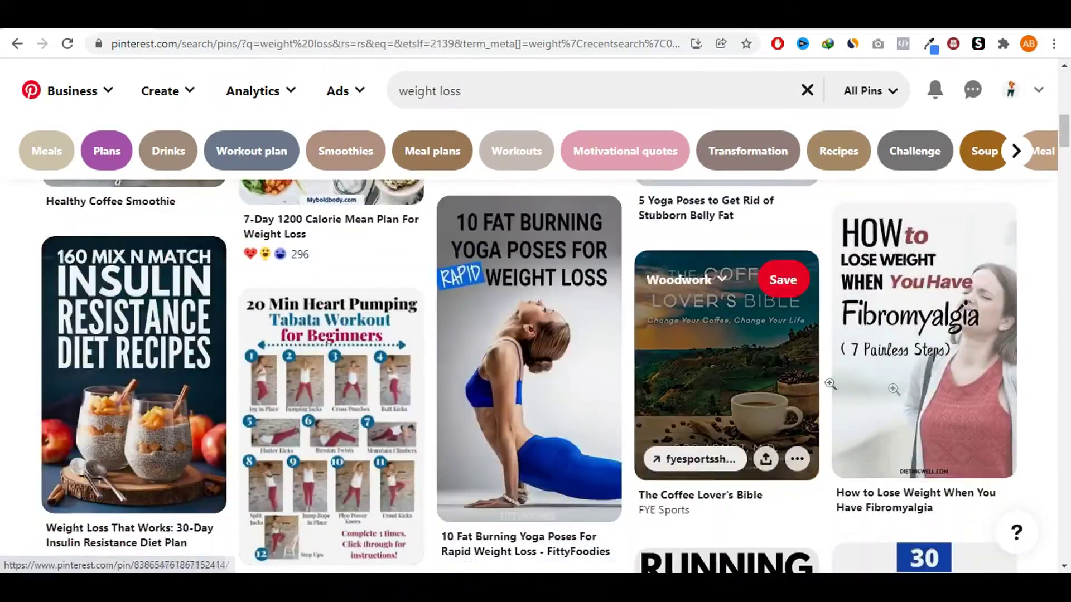
scroll(837, 346, "down", 8)
scroll(558, 390, "down", 5)
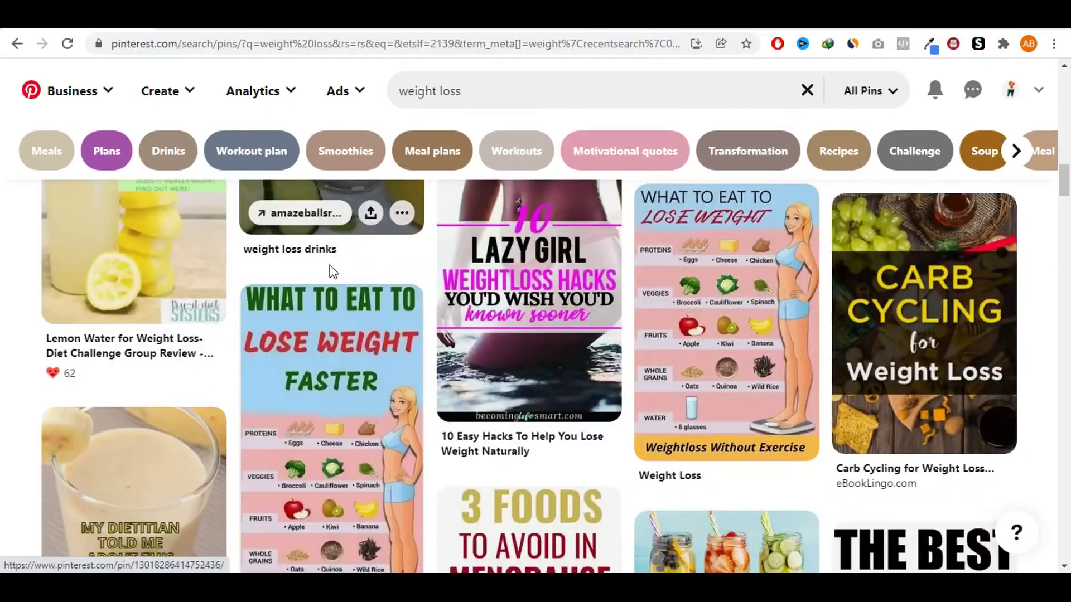
scroll(158, 291, "down", 5)
scroll(335, 362, "down", 5)
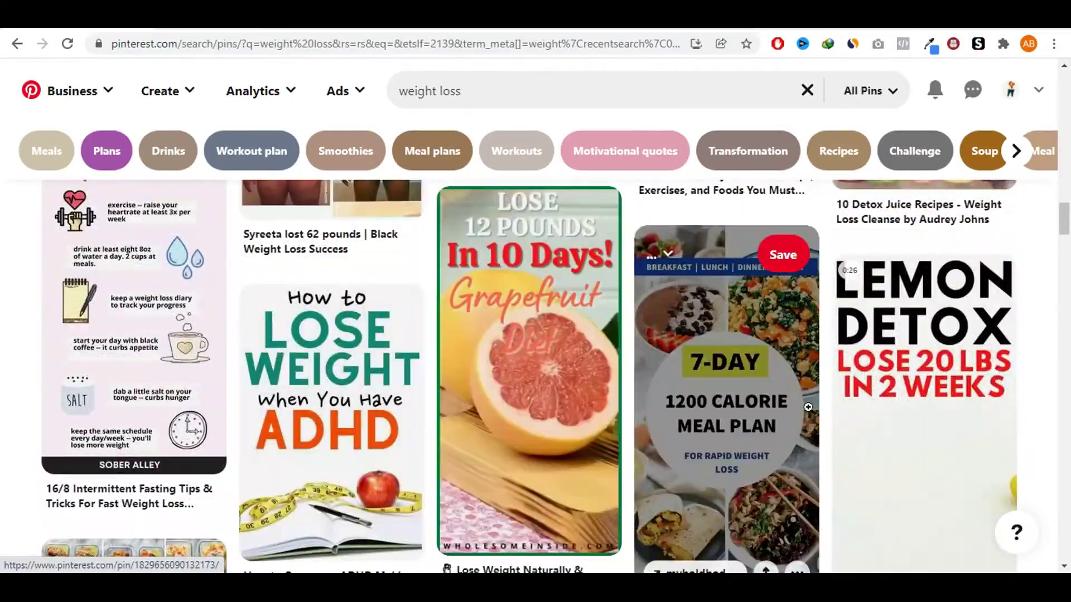
scroll(792, 408, "down", 6)
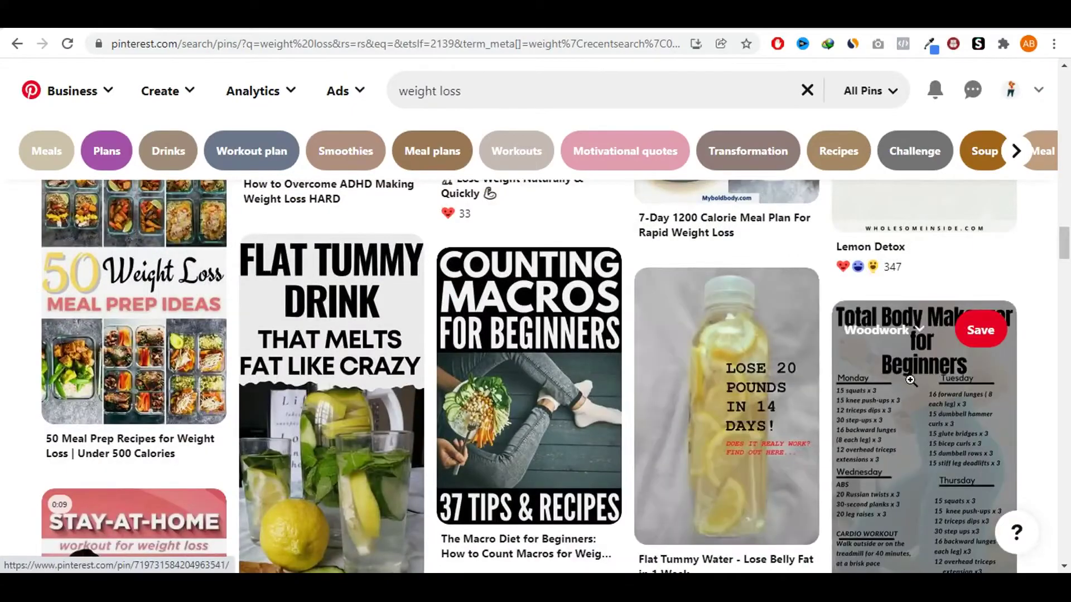
scroll(915, 368, "up", 8)
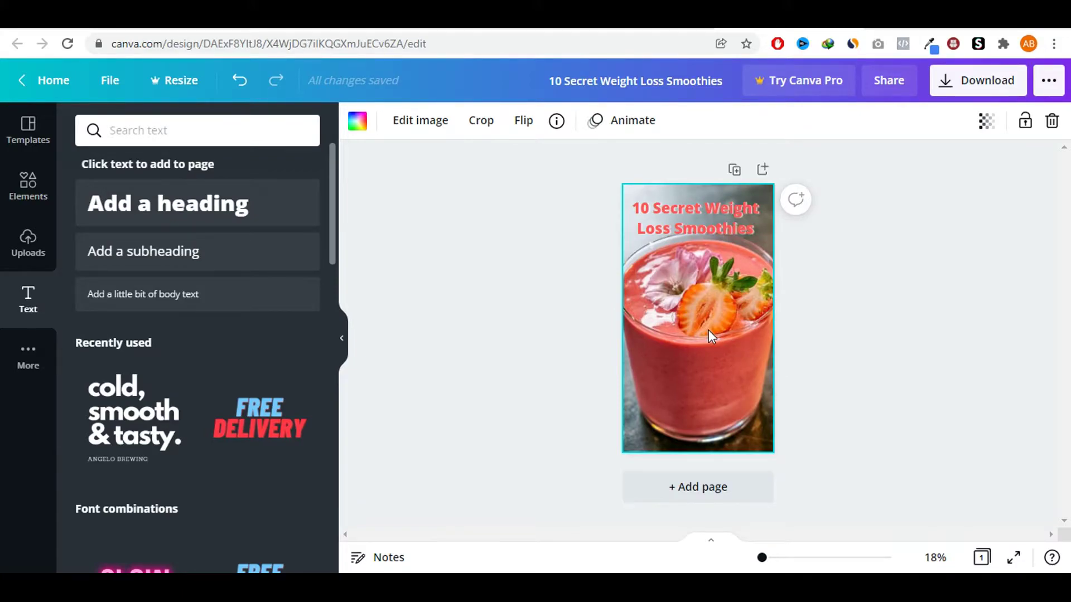
Switch back to Canva and download the finished smoothie design as a PNG file.
left_click(613, 325)
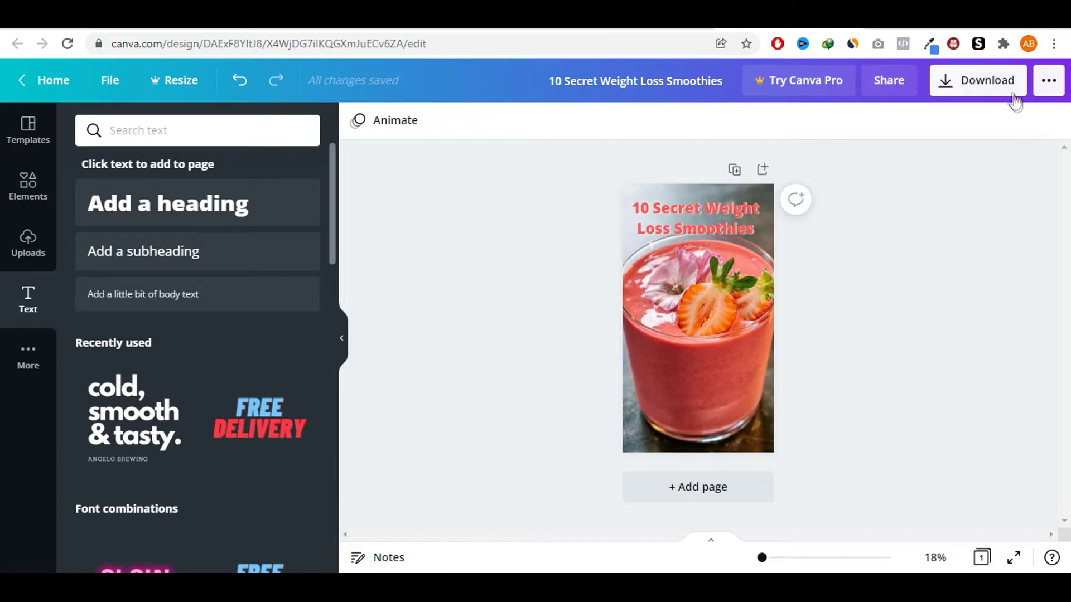
left_click(980, 84)
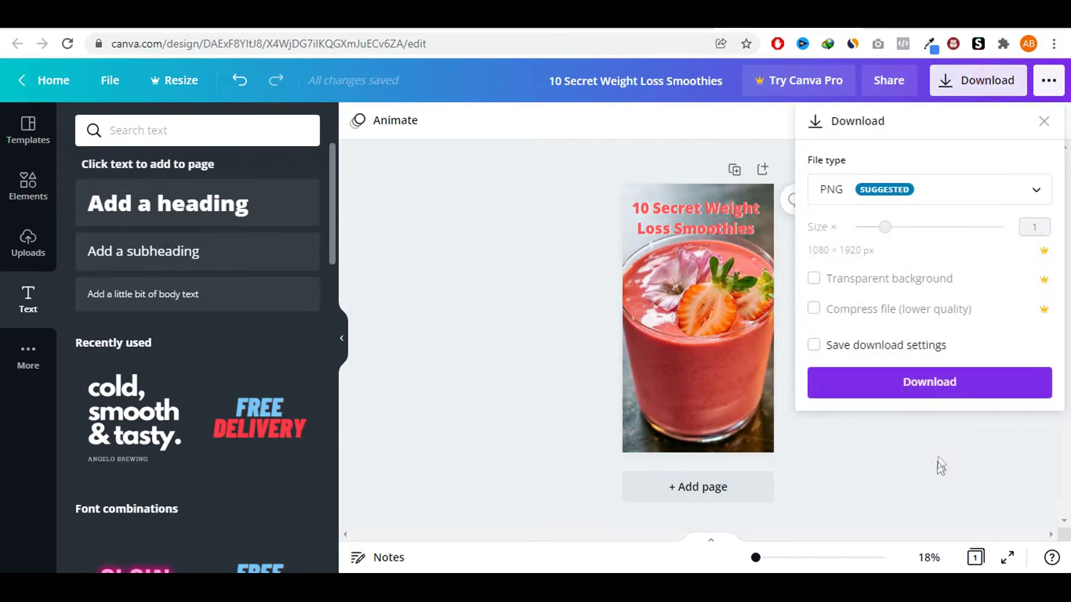
left_click(920, 390)
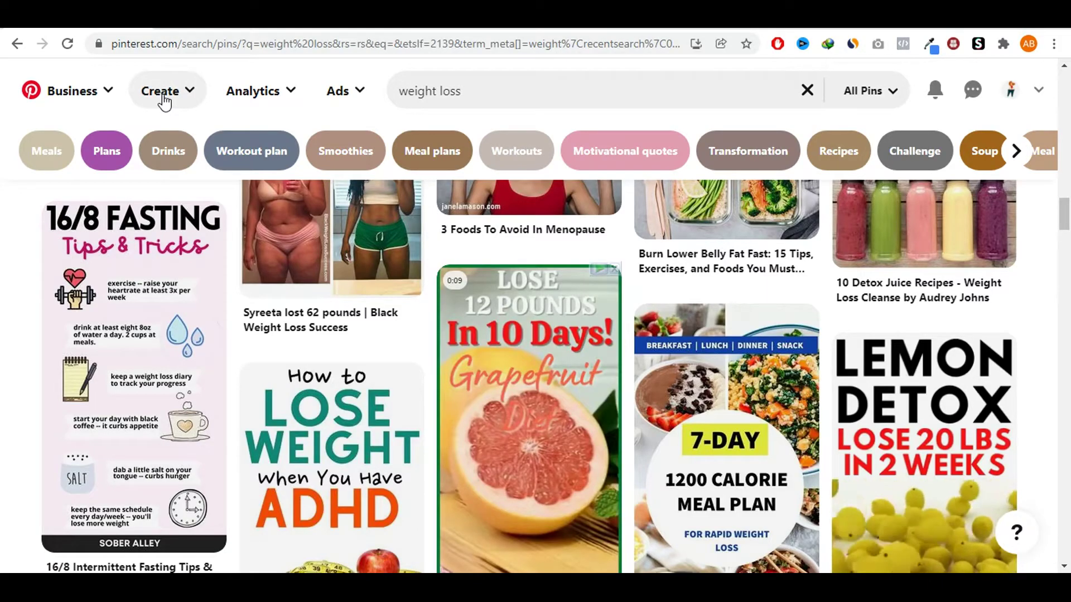
Switch to Pinterest, start a new Pin and upload "10 Secret Weight Loss Smoothies.png" from the Desktop as its image.
left_click(164, 101)
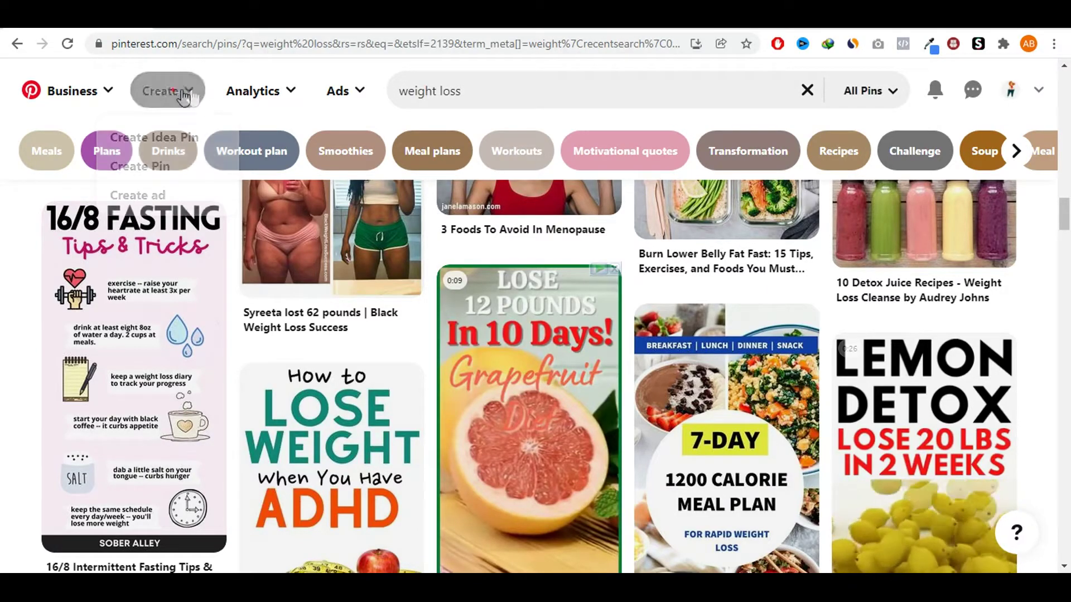
left_click(146, 174)
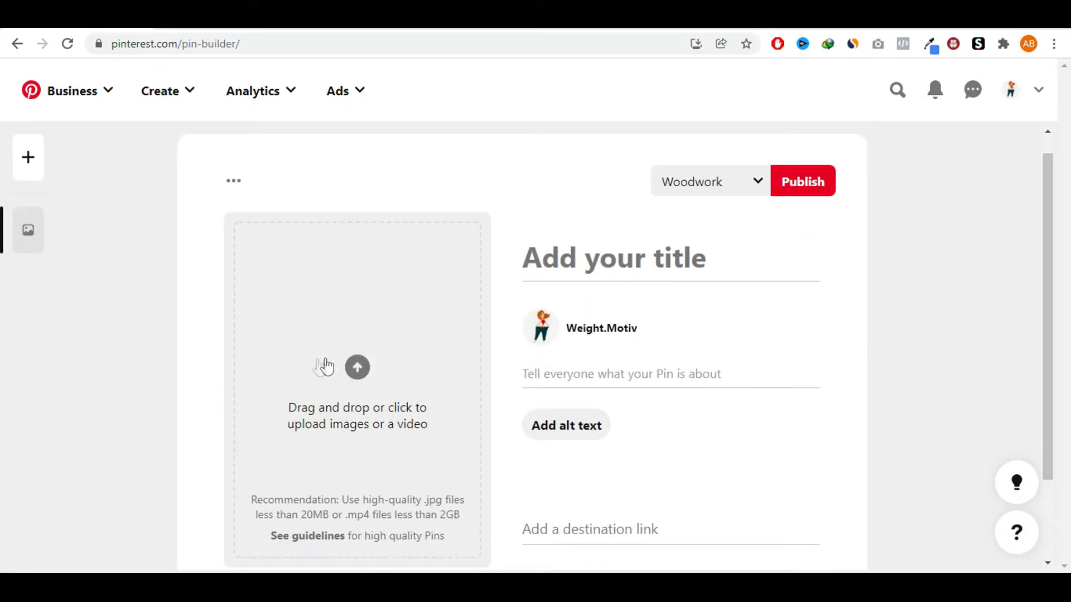
left_click(344, 377)
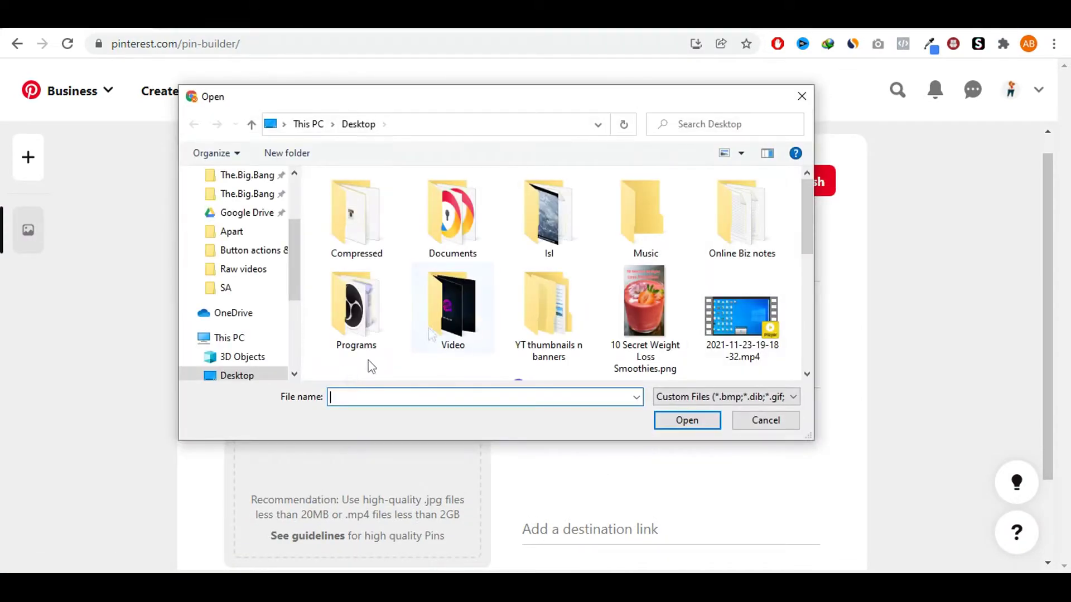
scroll(366, 363, "down", 5)
scroll(487, 312, "up", 2)
scroll(575, 315, "down", 4)
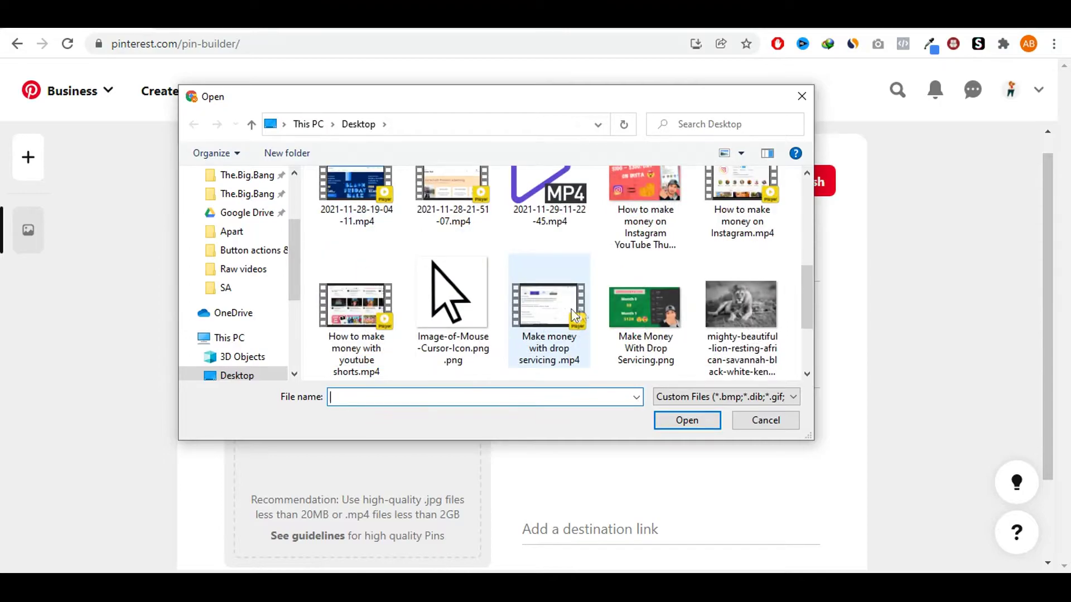
scroll(581, 315, "up", 4)
scroll(657, 320, "up", 2)
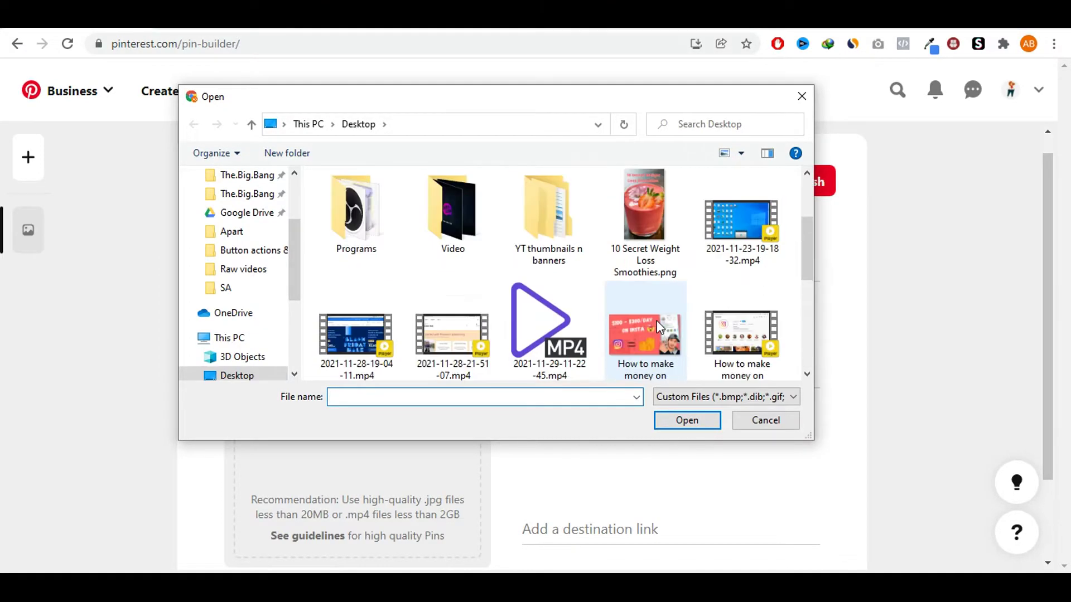
left_click(663, 270)
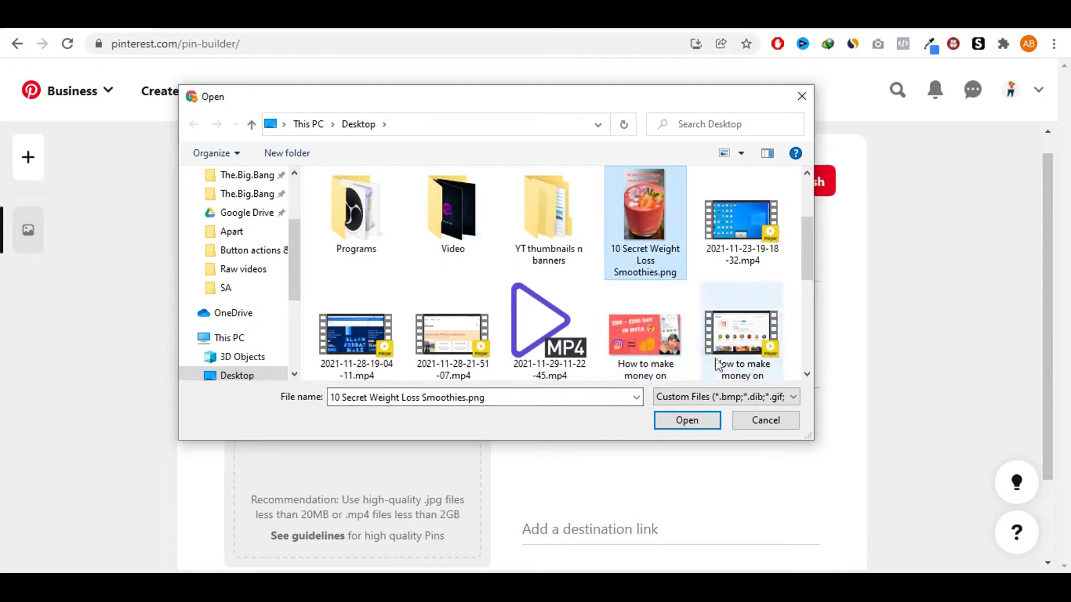
left_click(686, 421)
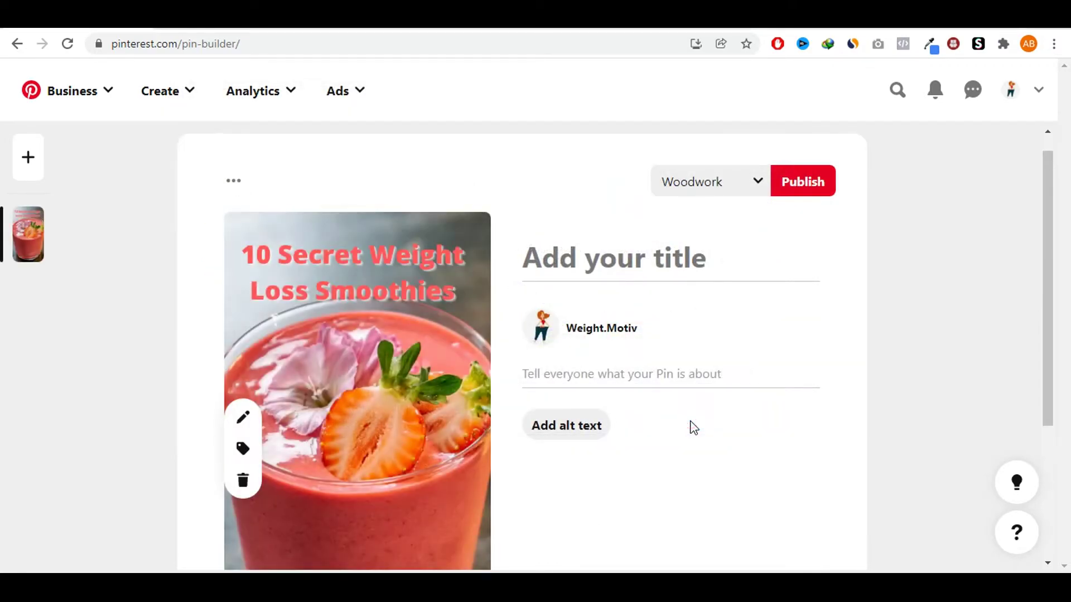
Enter "10 Secret Weight Loss Smoothies" as the Pin's title.
scroll(196, 389, "down", 3)
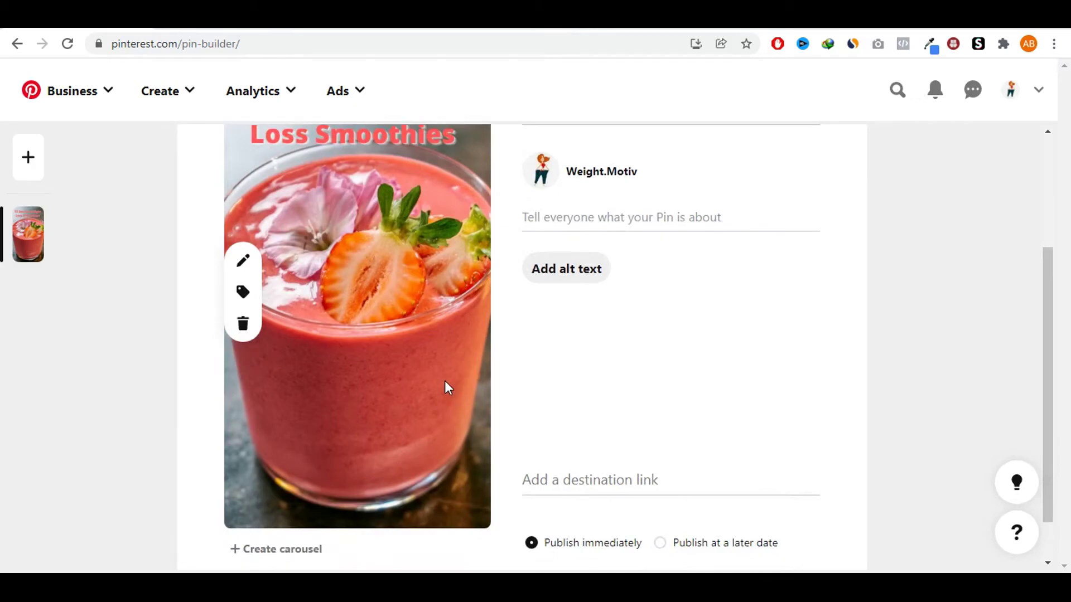
scroll(446, 387, "up", 3)
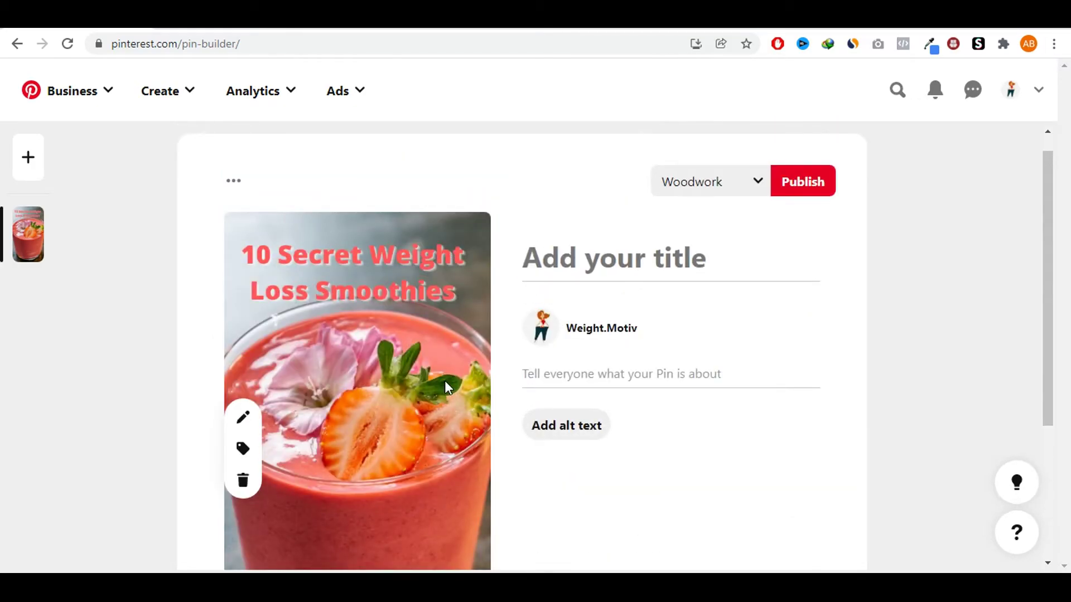
left_click(557, 256)
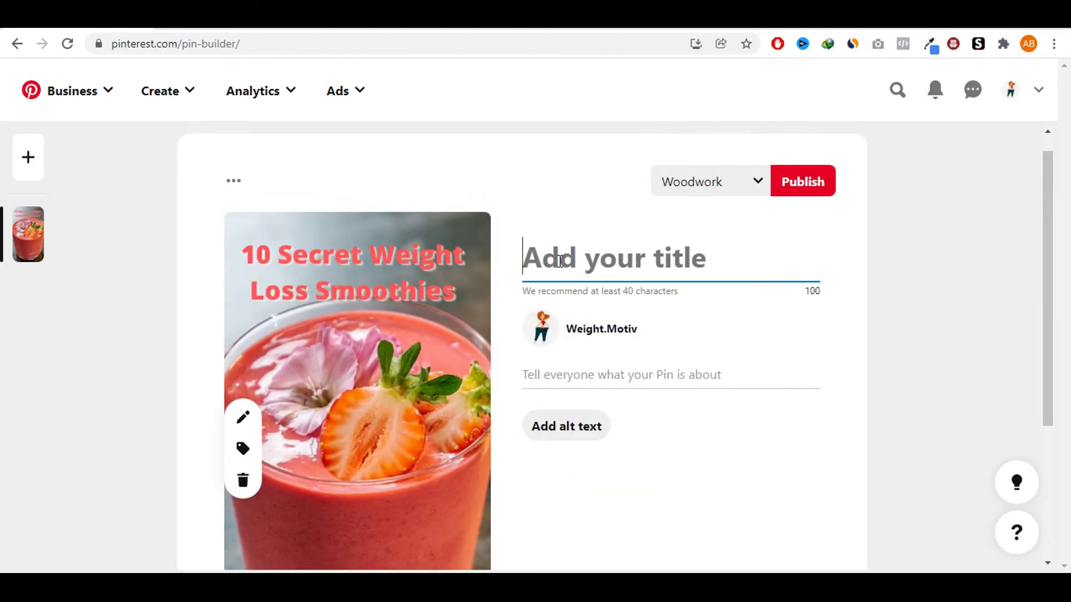
type("10 ")
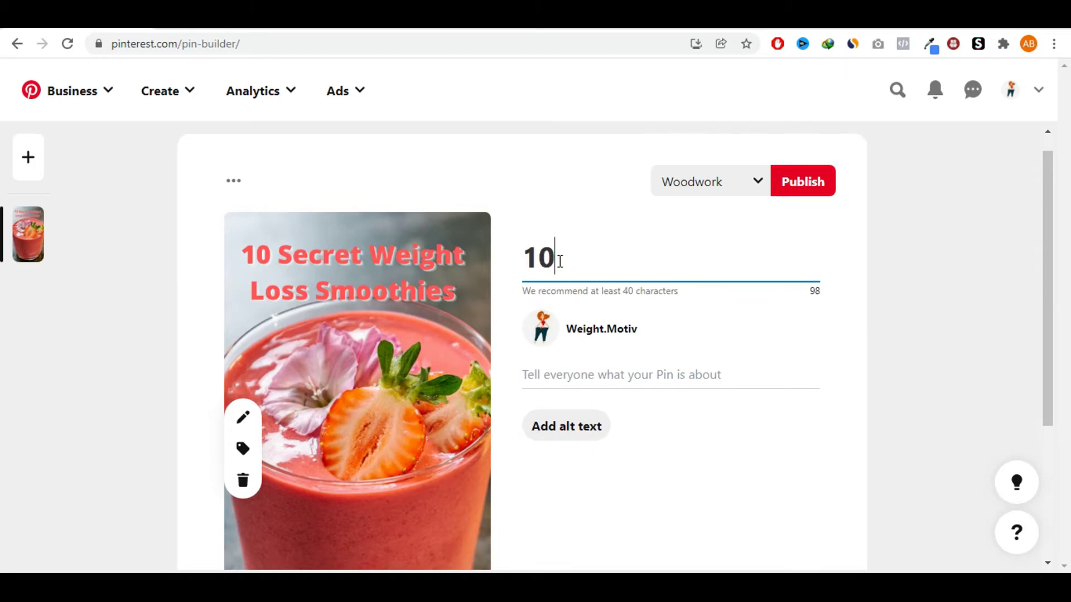
type("Secrest")
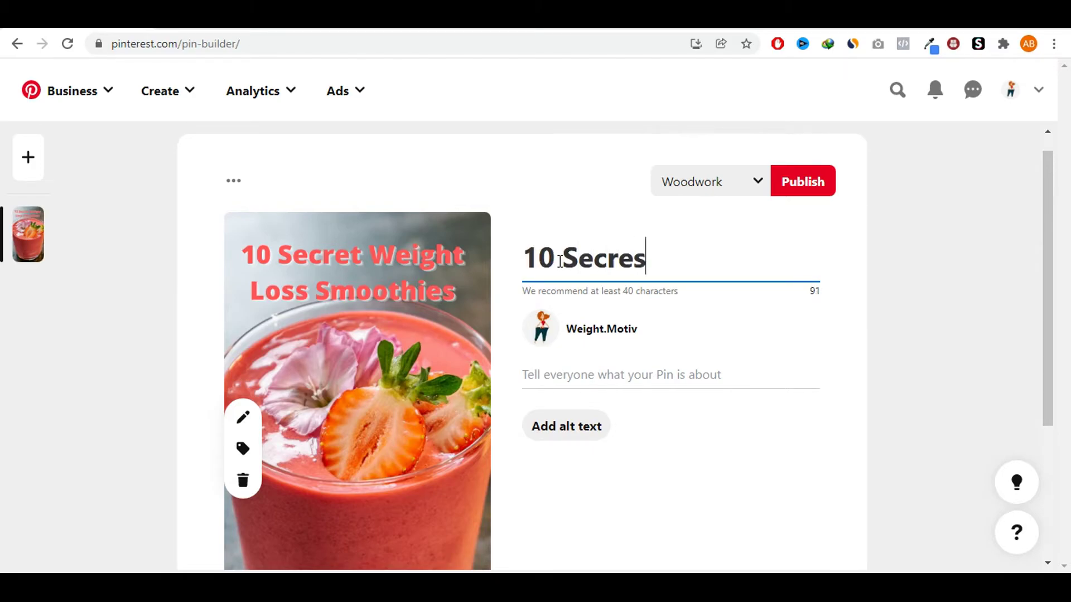
key("BackSpace")
key("BackSpace")
key("BackSpace")
type("ts")
key("BackSpace")
type("Weight ")
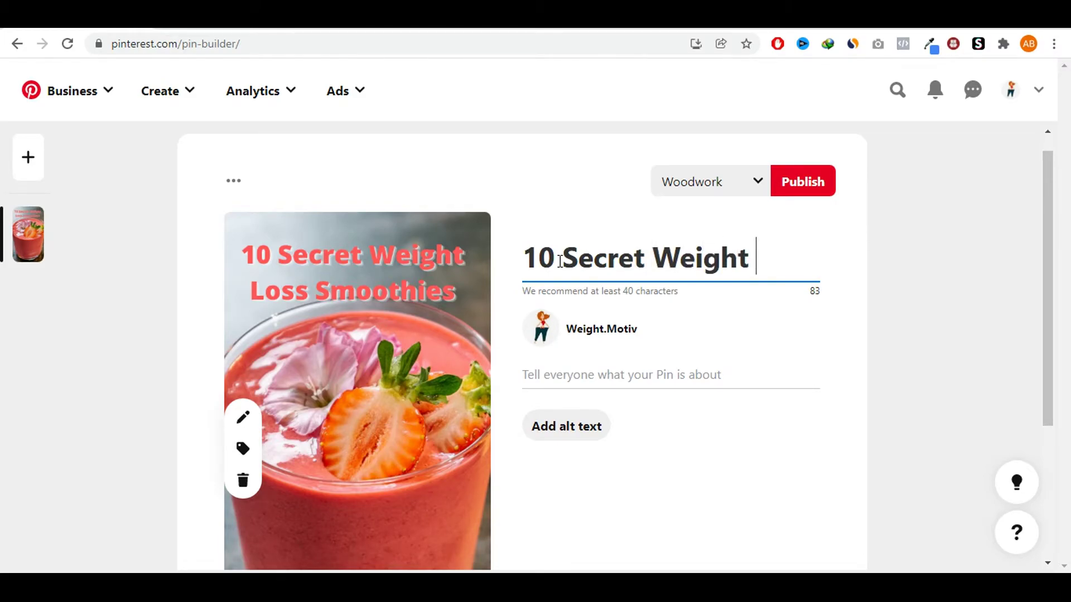
type("Loss Smoothies")
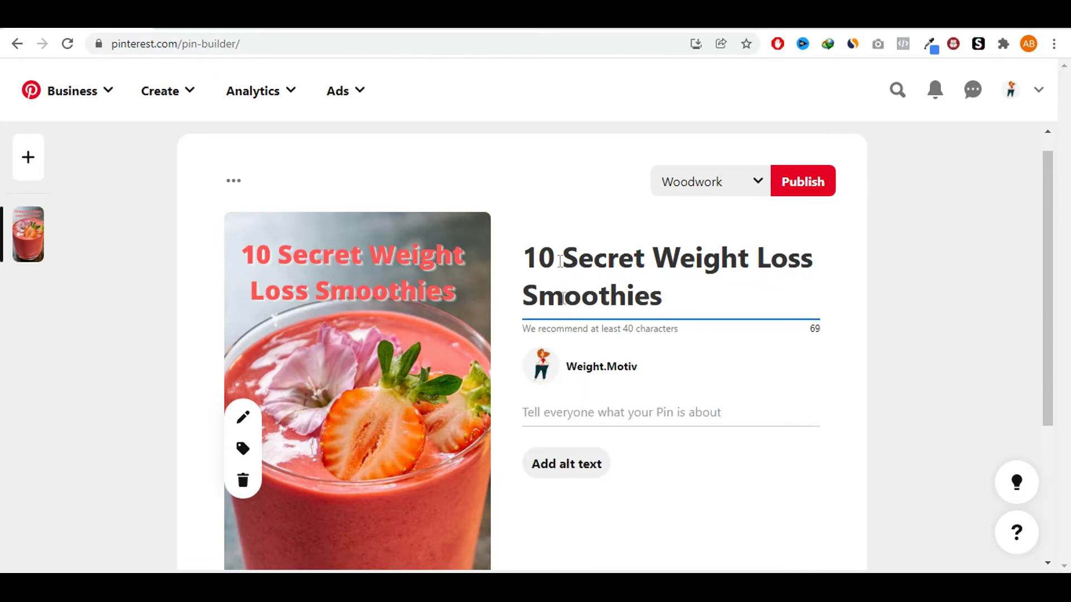
Enter the Pin description "Find out about the amazing weight loss smoothies that everyone is talking about!".
left_click(645, 413)
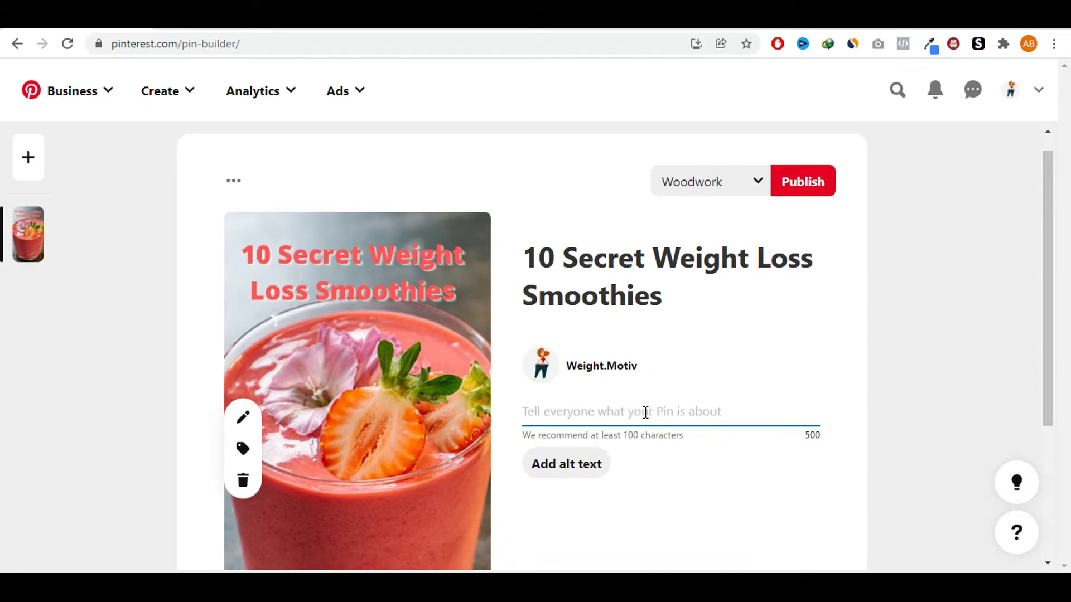
type("Find out about th")
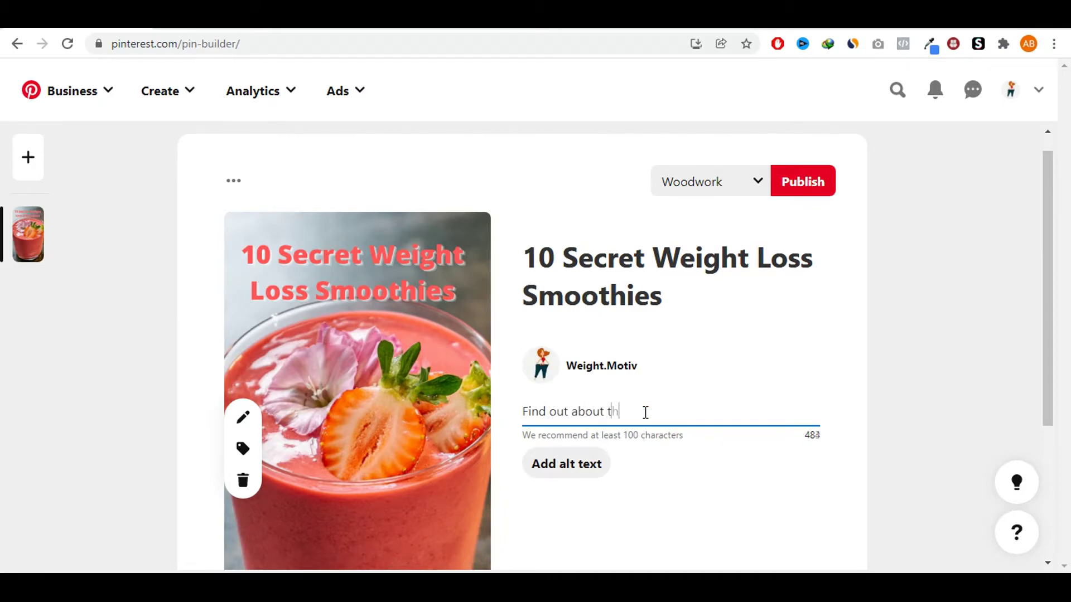
type("e amazing weight")
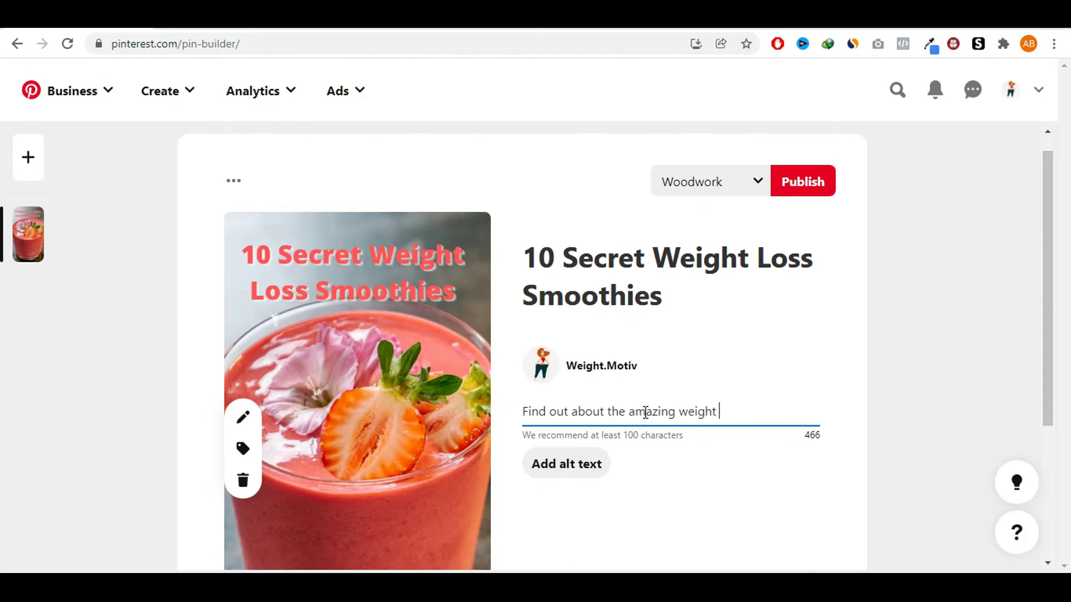
type(" loss smoothies ")
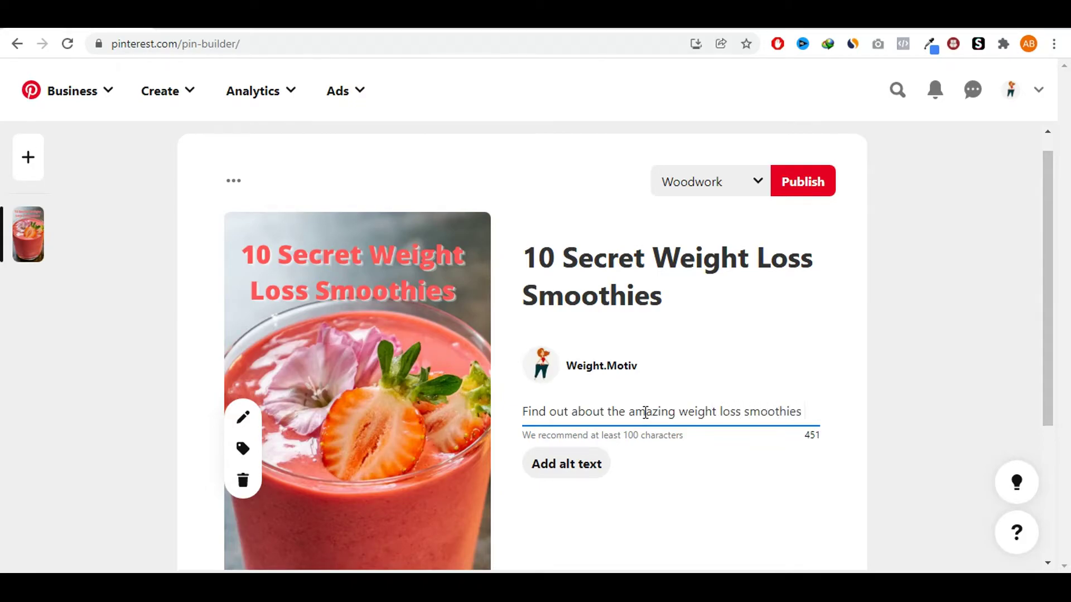
type("that everyone is talking about!")
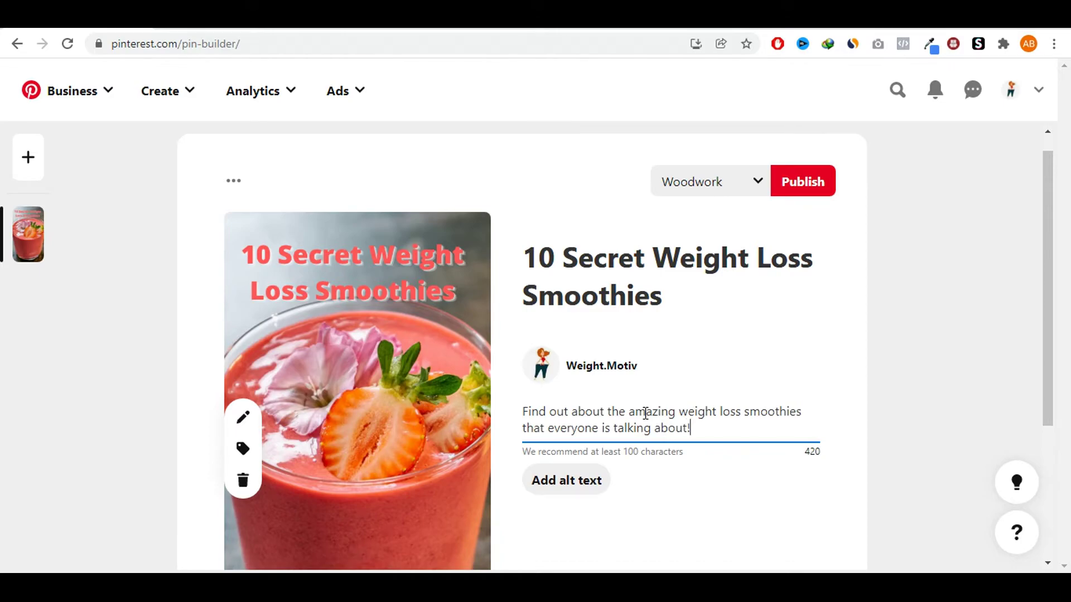
Review the Pin's destination link and publishing time options, and look through the boards available for it.
scroll(698, 435, "down", 4)
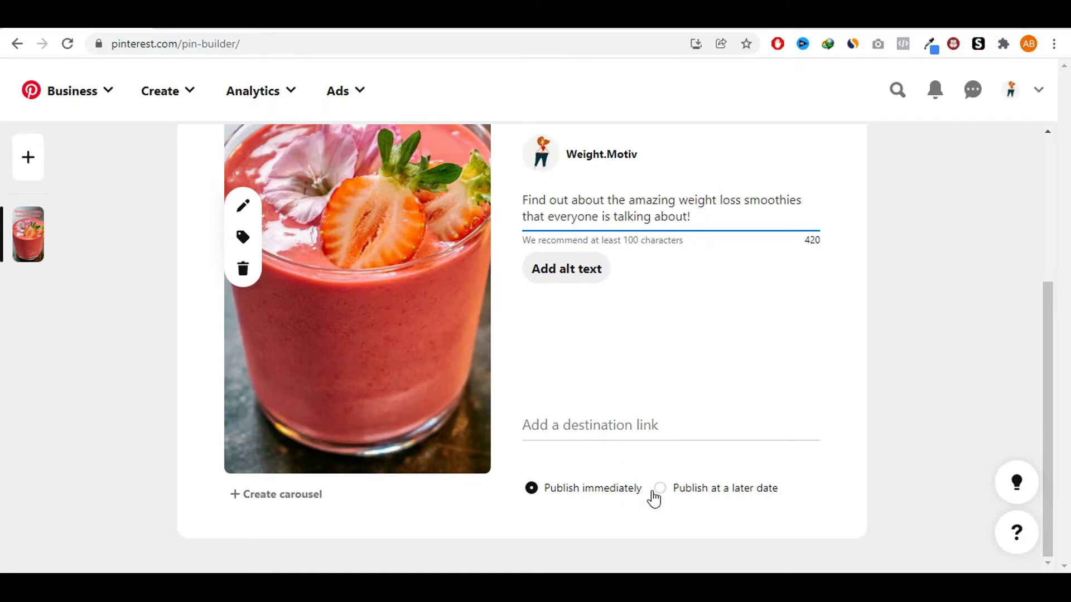
scroll(715, 498, "up", 4)
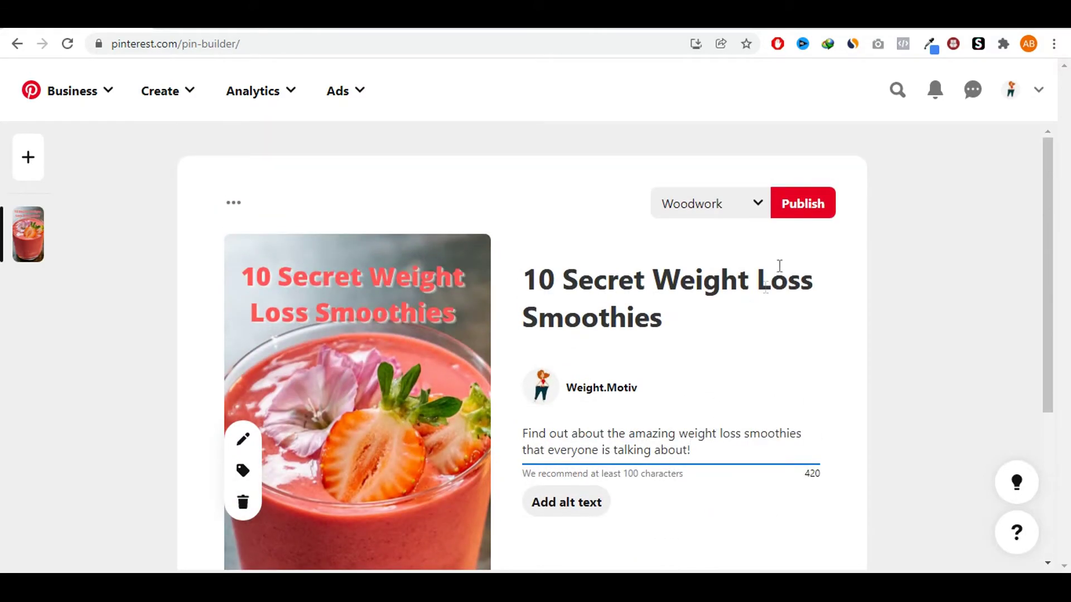
left_click(756, 214)
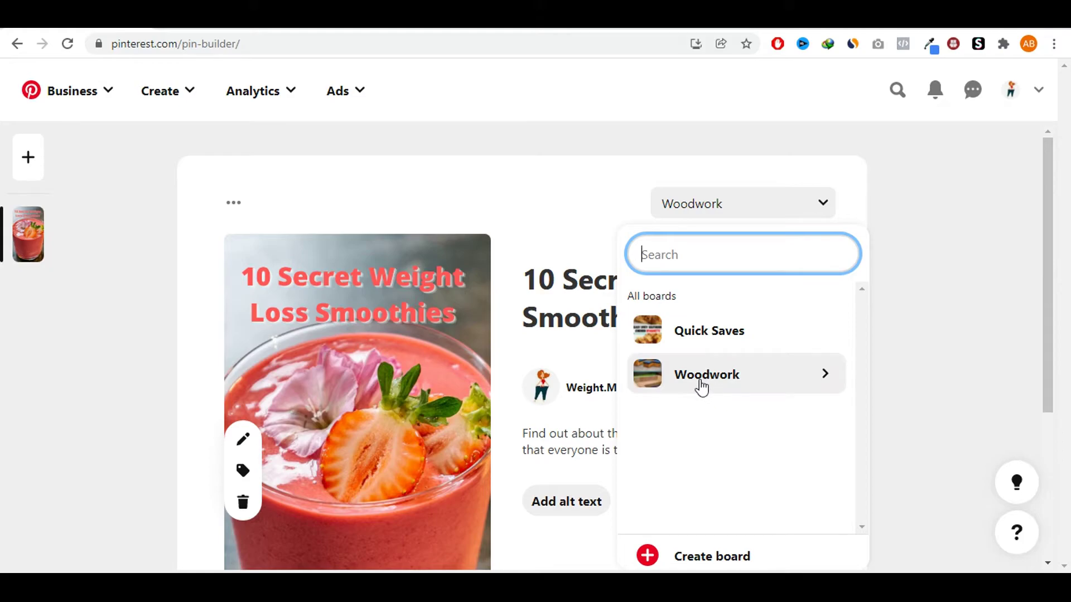
mouse_move(708, 330)
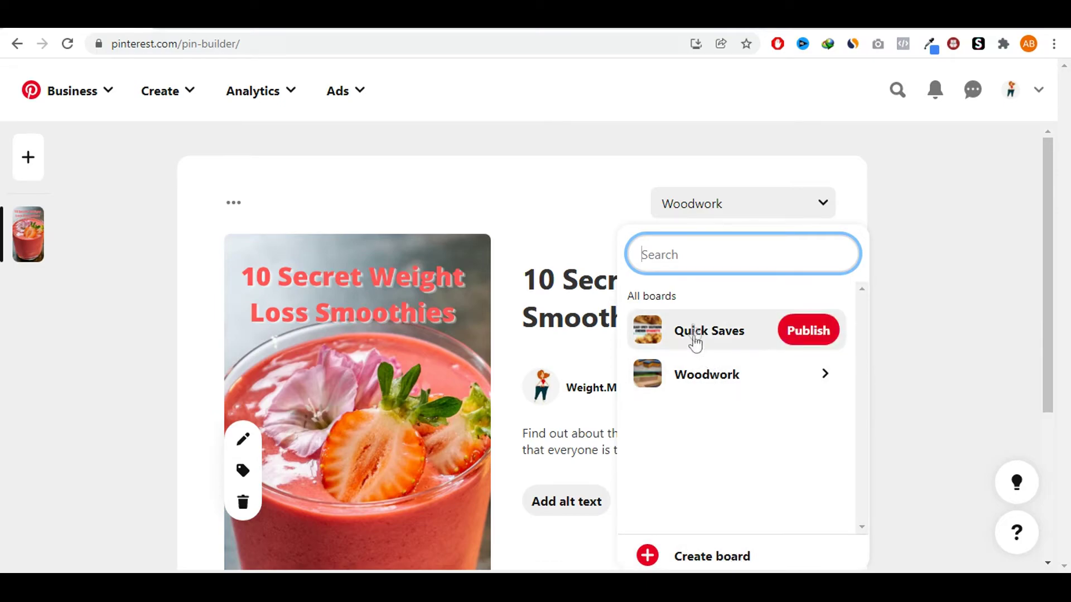
left_click(612, 250)
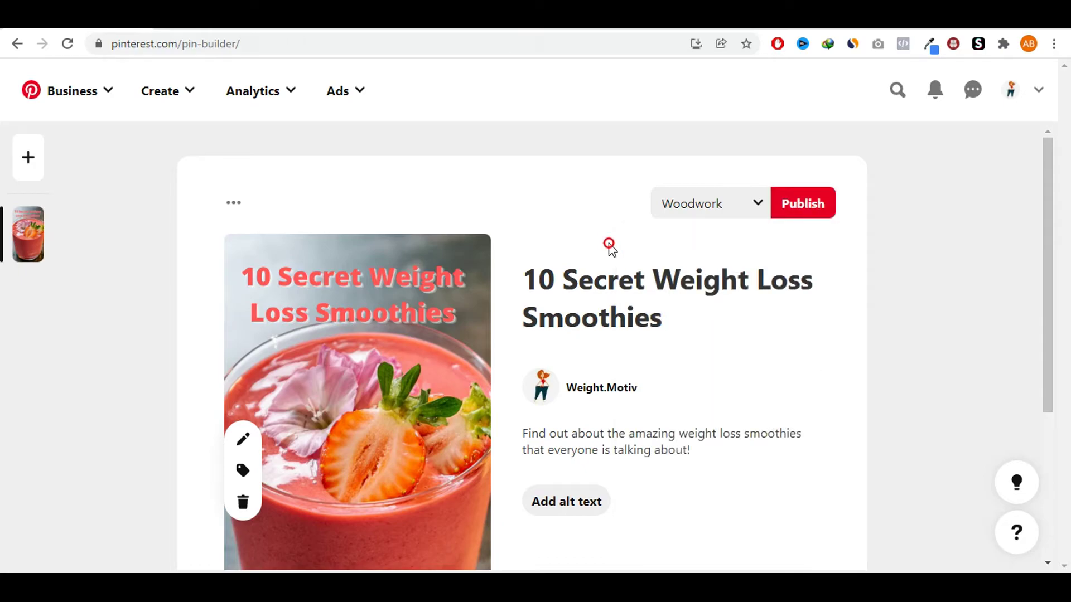